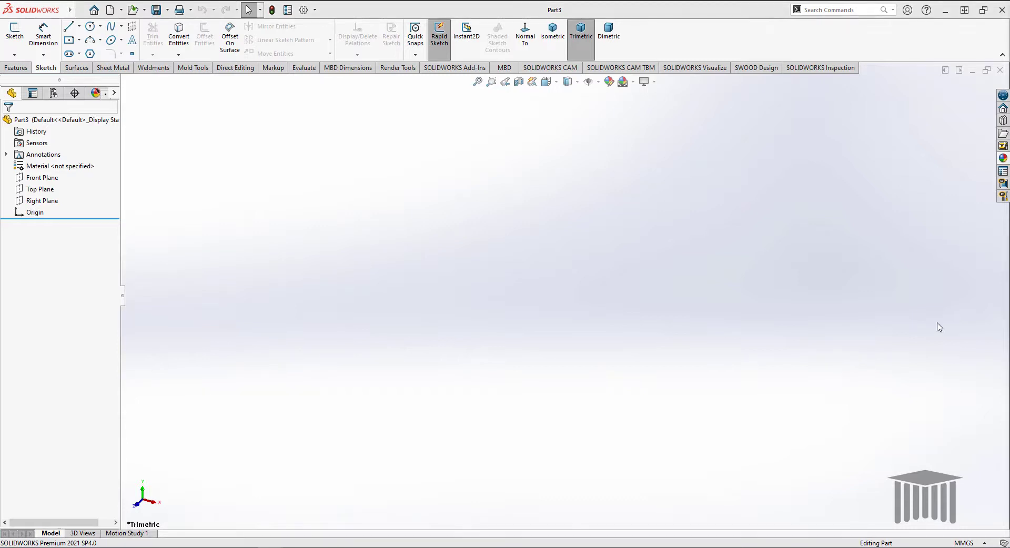
Step: Start a new sketch on the Front Plane
left_click(48, 180)
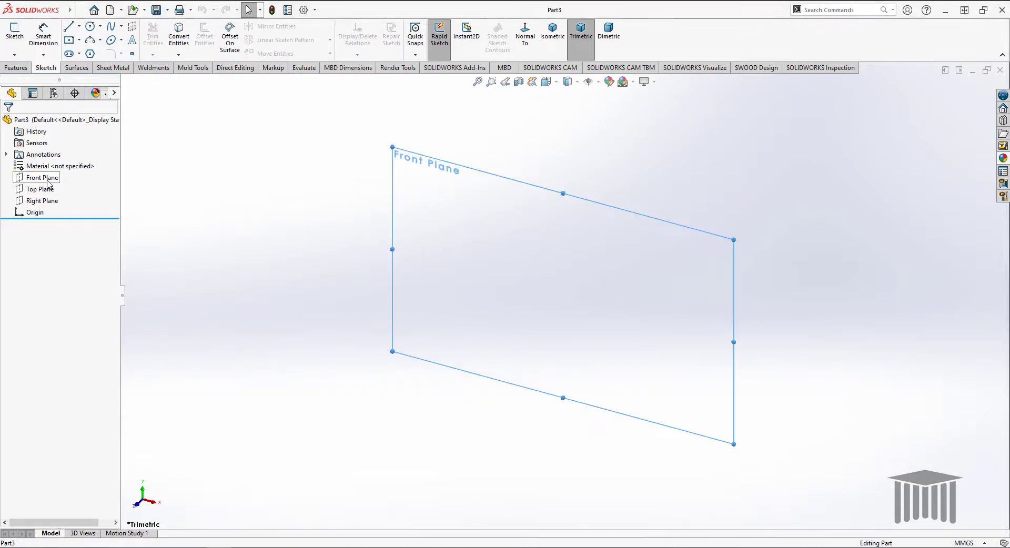
right_click(47, 182)
left_click(61, 166)
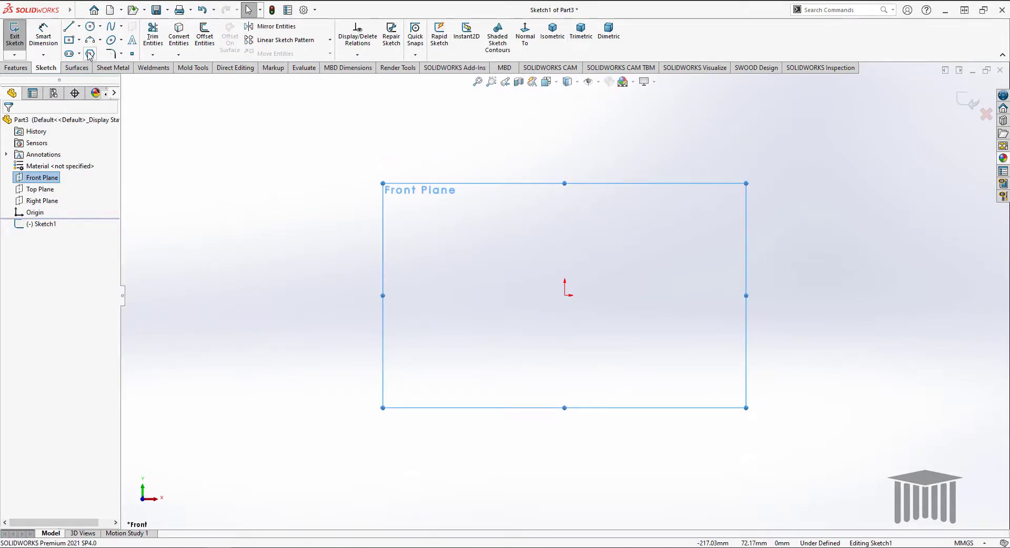
Step: Sketch four concentric circles centred on the origin, ranging from about 60 mm to about 128 mm in diameter
left_click(94, 26)
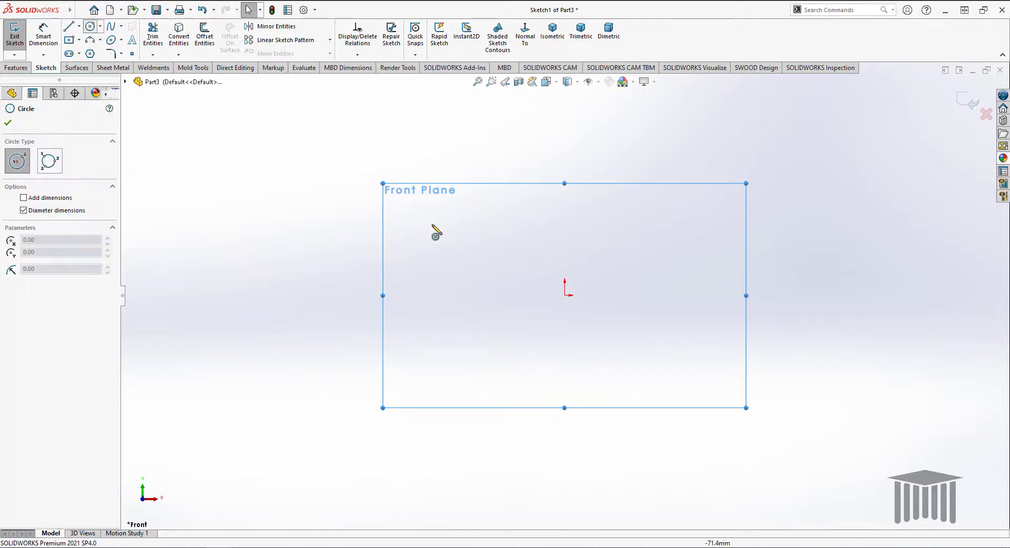
left_click(565, 295)
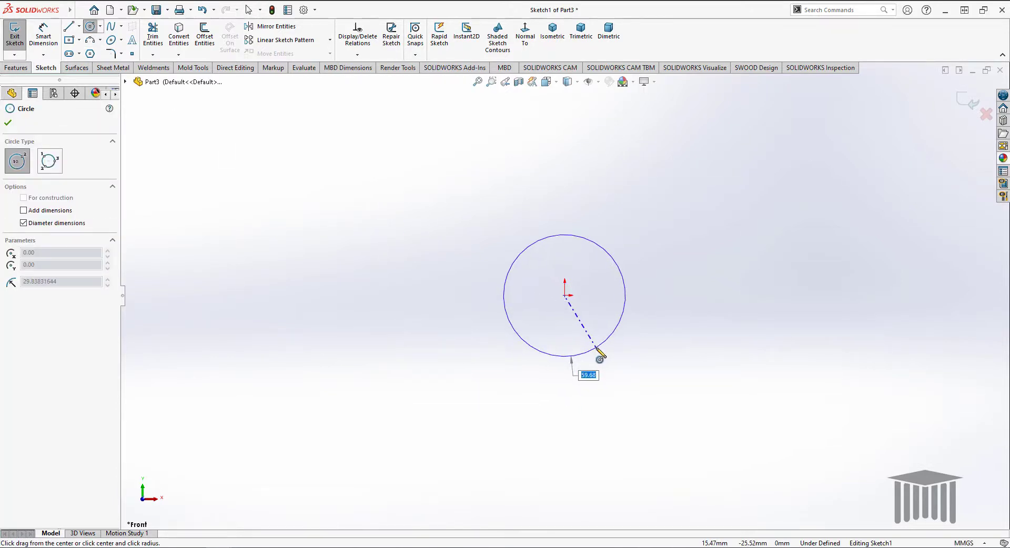
left_click(599, 358)
left_click(564, 295)
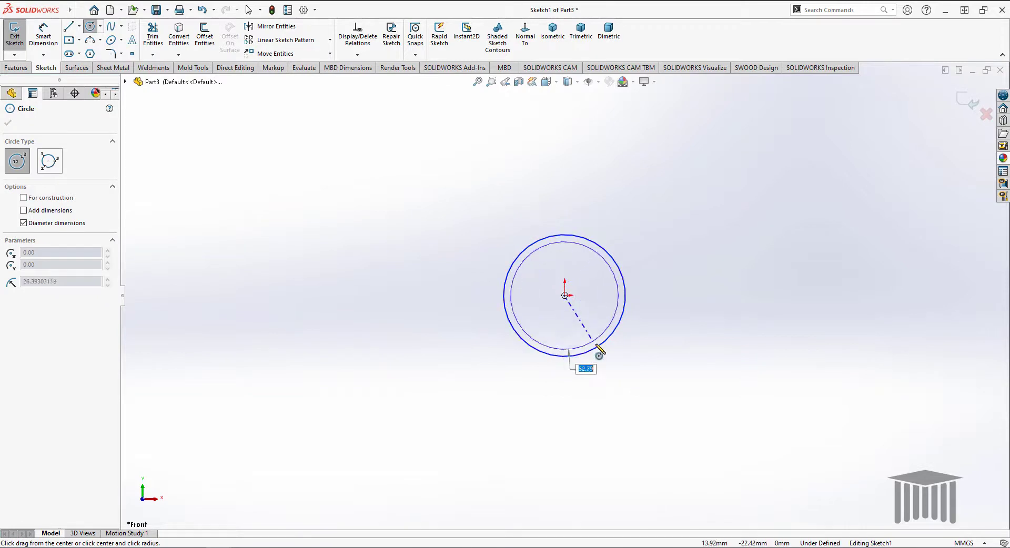
left_click(608, 360)
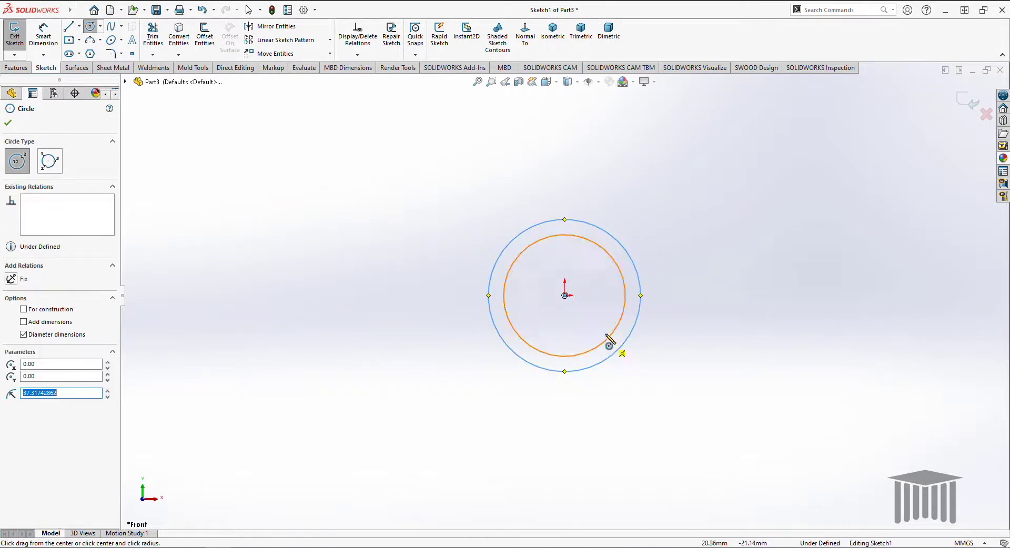
left_click(565, 295)
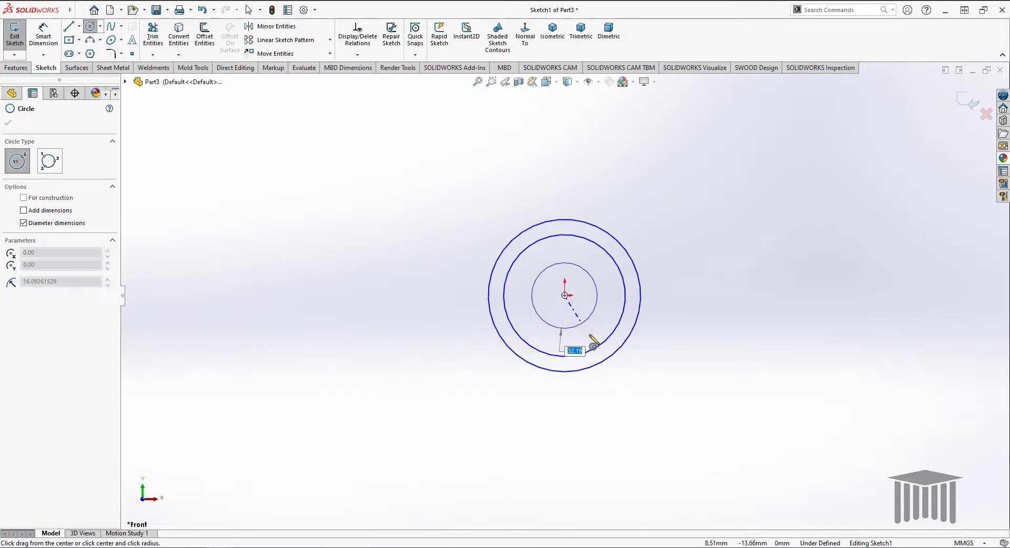
left_click(614, 379)
left_click(564, 295)
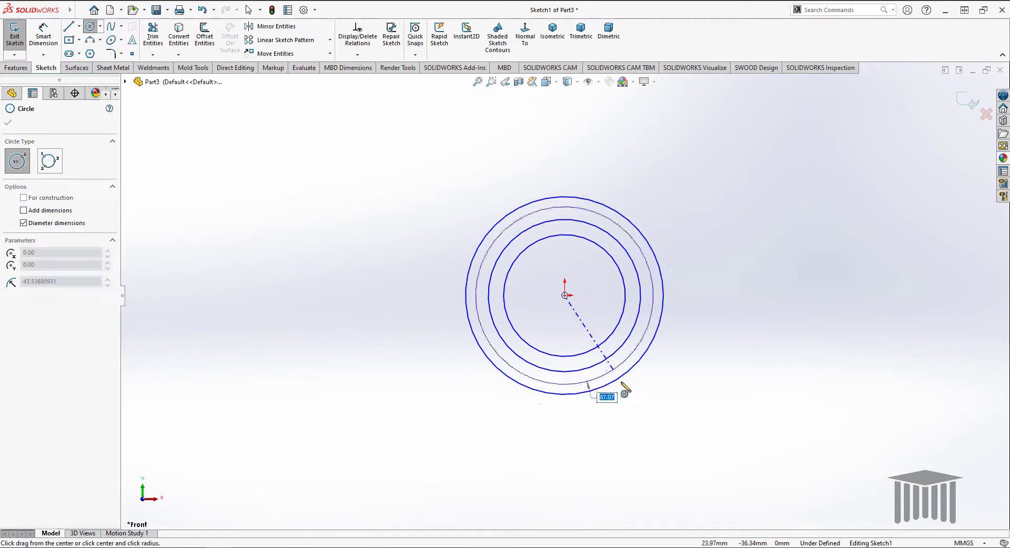
left_click(637, 404)
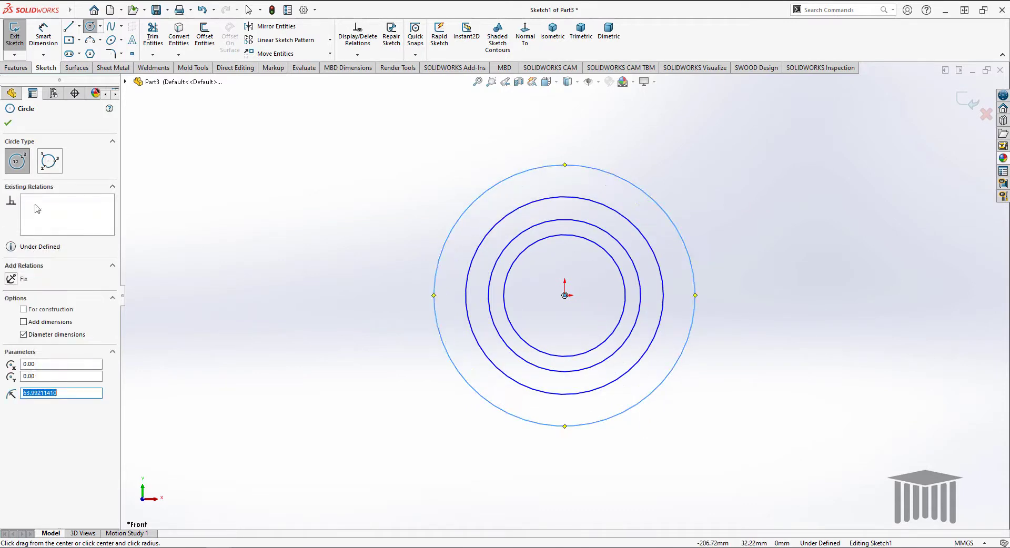
left_click(8, 122)
Step: Dimension the two inner circles, setting the innermost diameter to 48 mm and the second to 72 mm
left_click(43, 34)
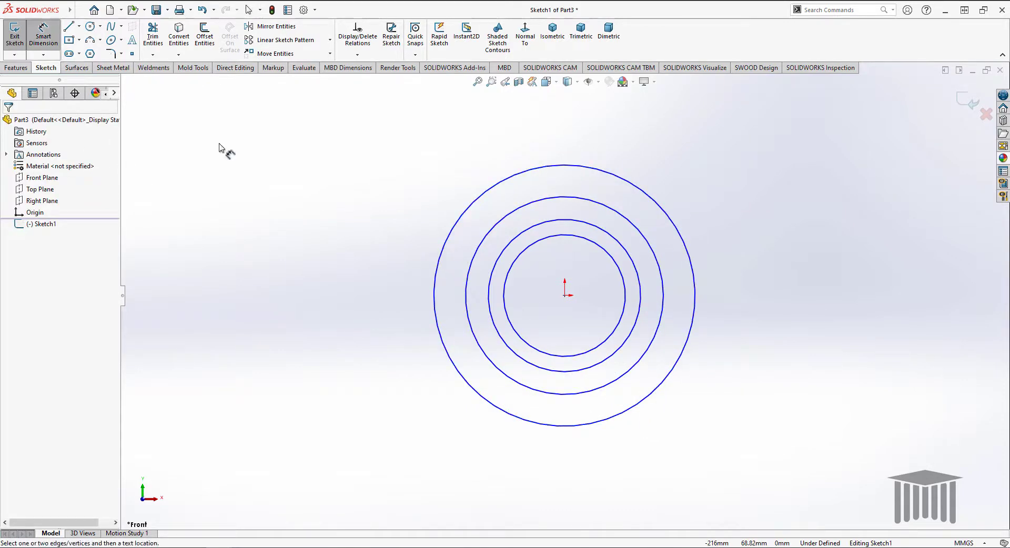
left_click(623, 323)
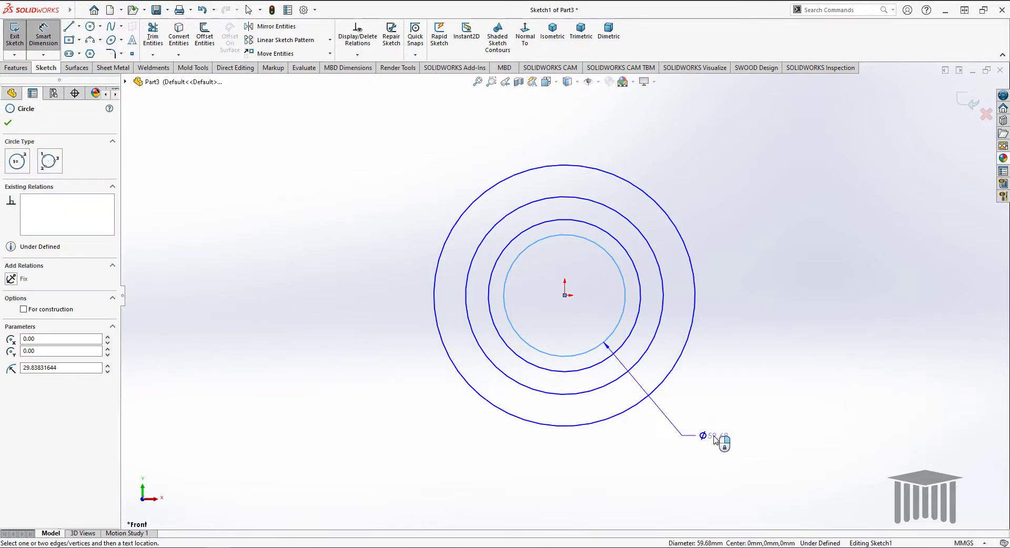
left_click(714, 439)
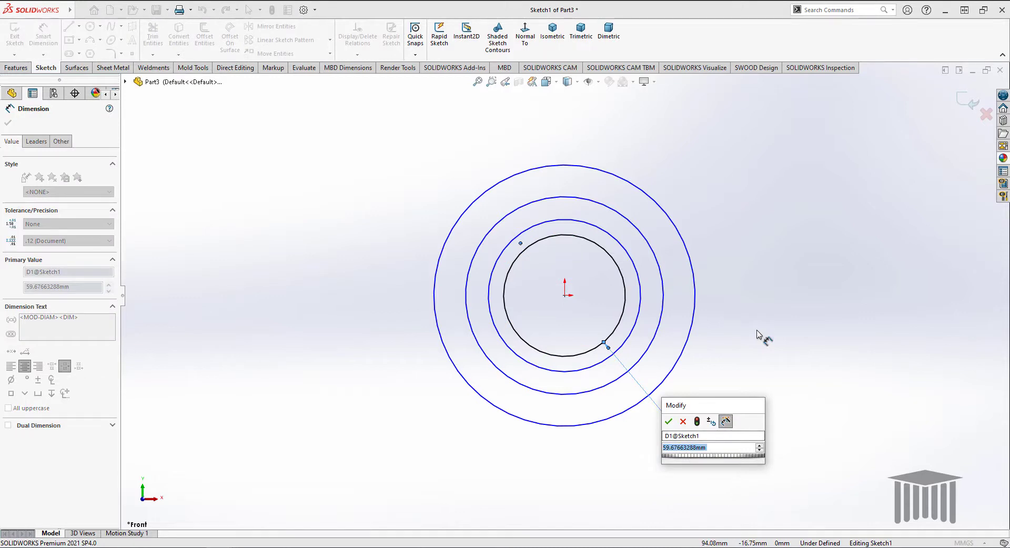
type("48")
key("Return")
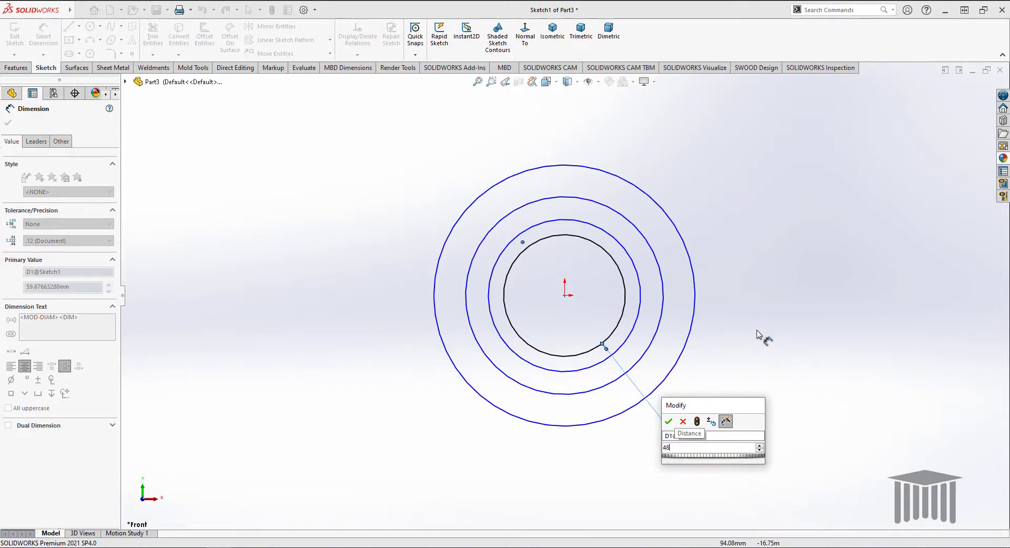
left_click(624, 343)
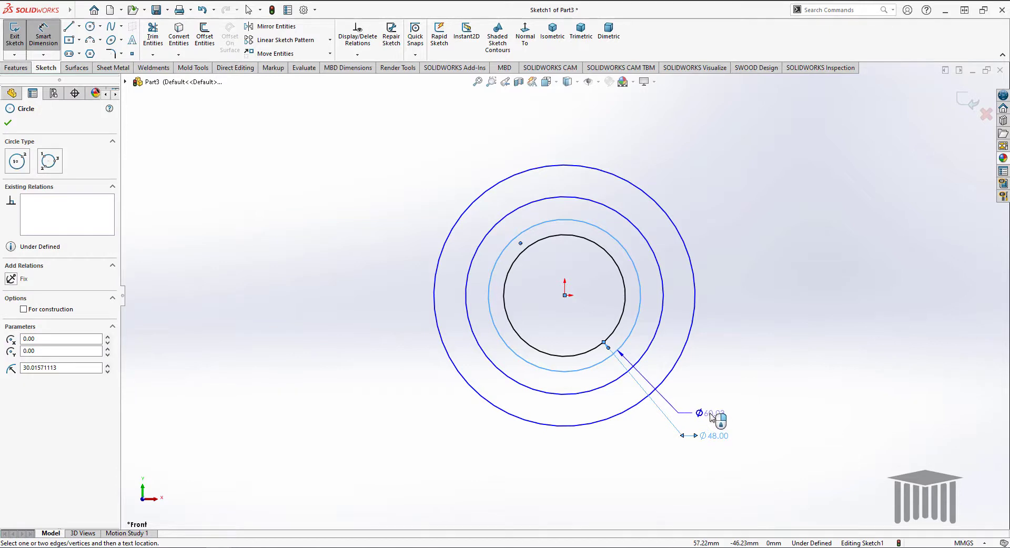
left_click(712, 418)
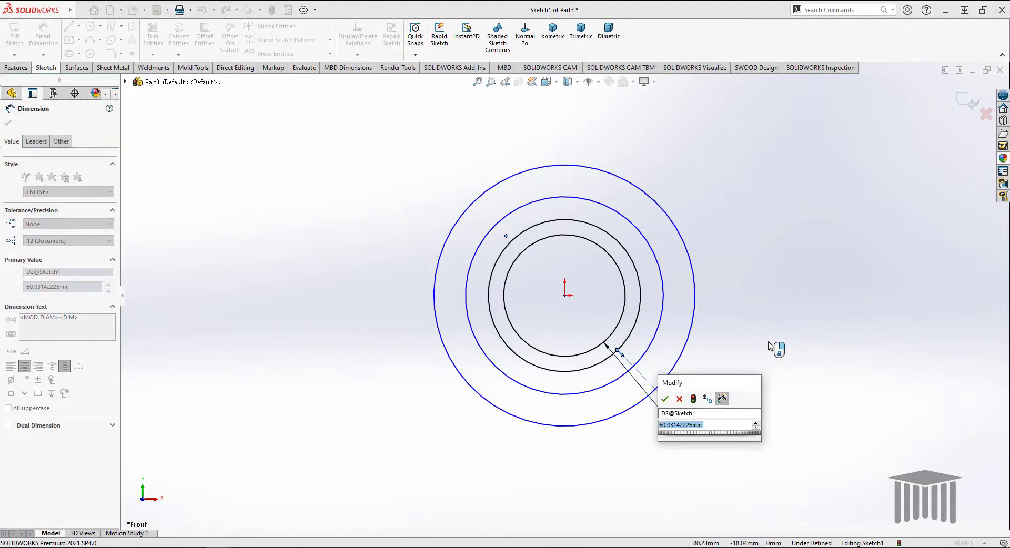
type("72")
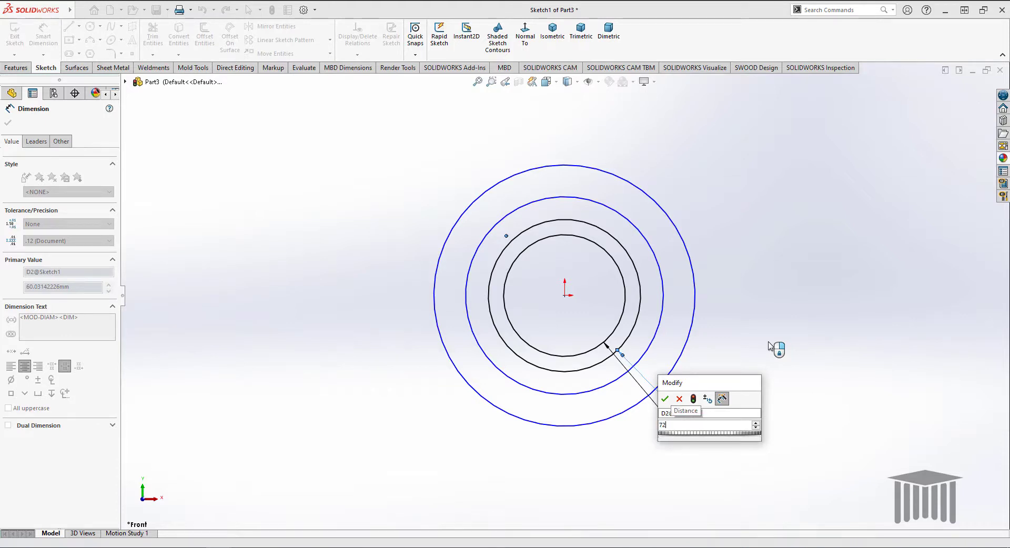
key("Return")
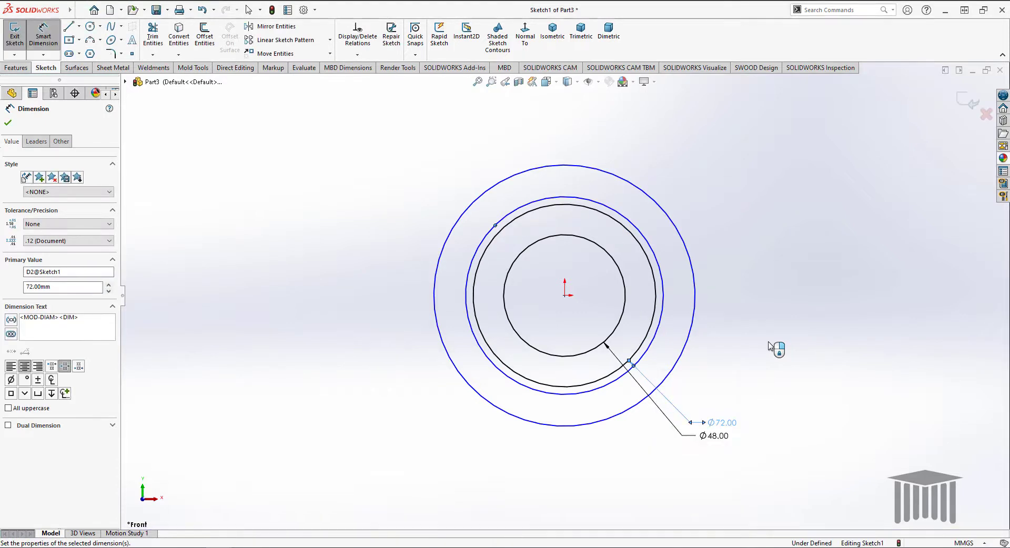
Step: Dimension the two outer circles, setting the third diameter to 88 mm and the outermost to 108 mm
left_click(656, 346)
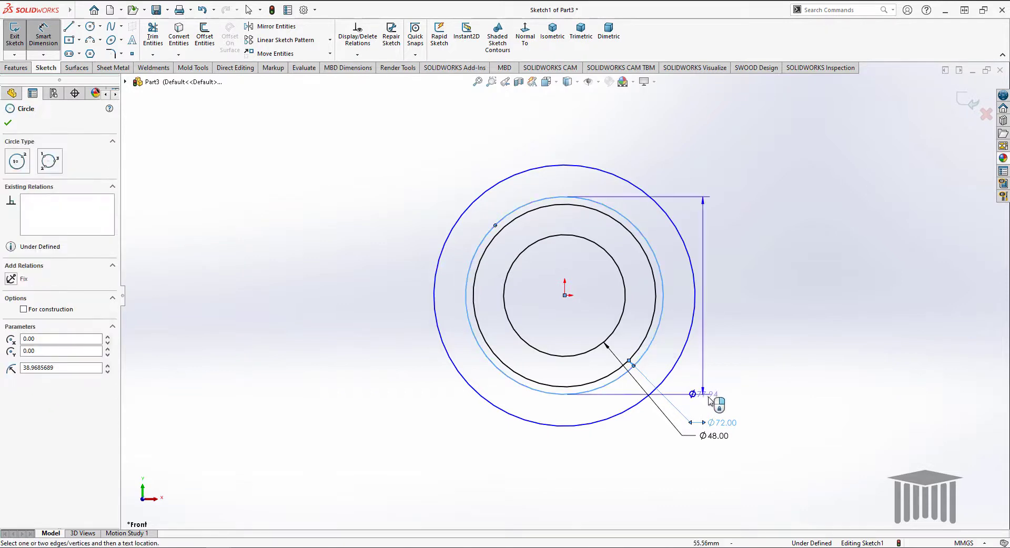
left_click(727, 403)
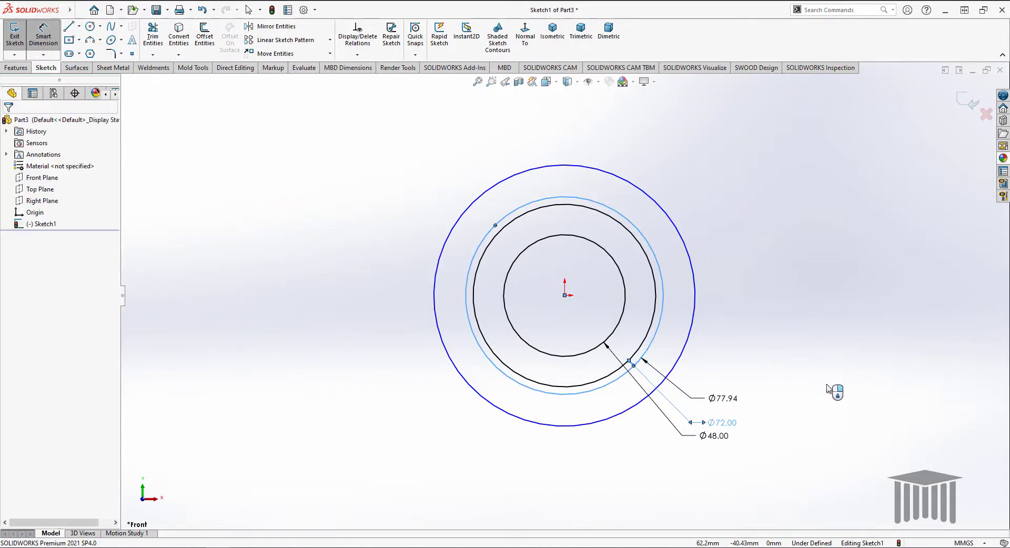
type("88")
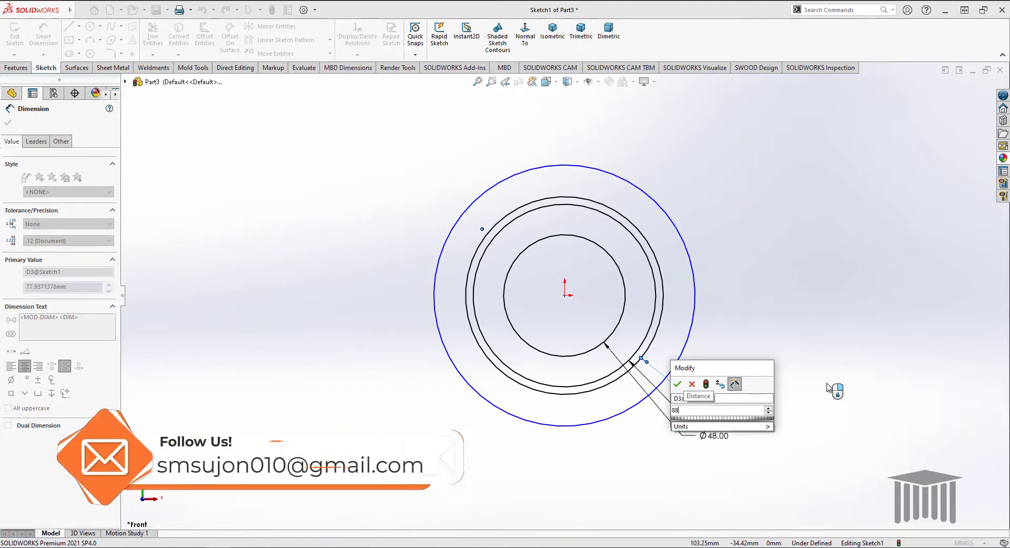
key("Return")
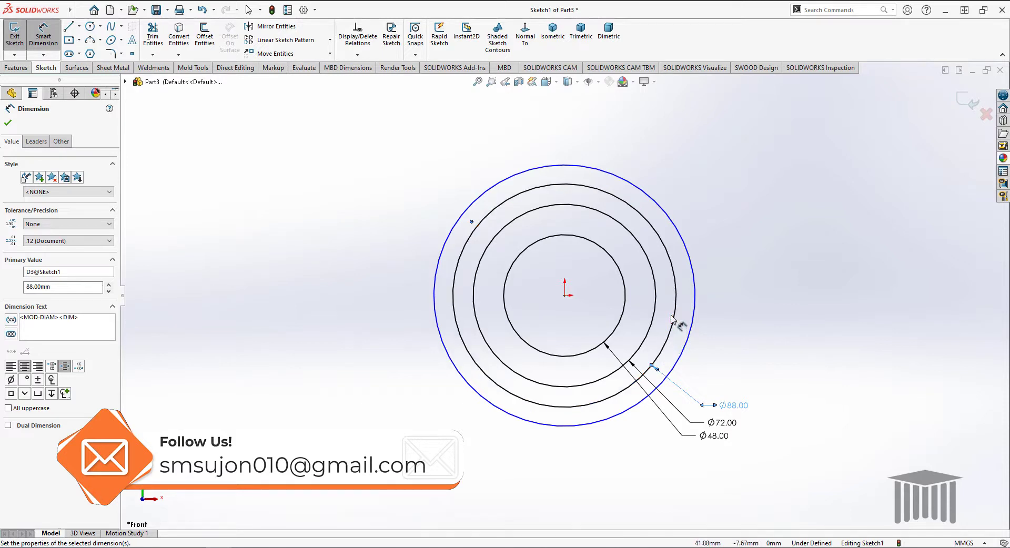
left_click(686, 345)
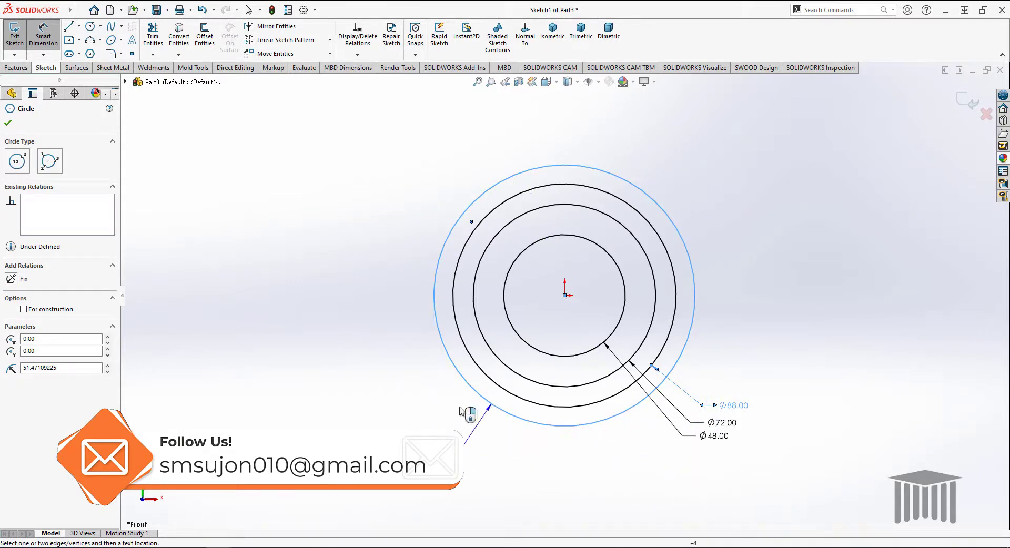
left_click(478, 424)
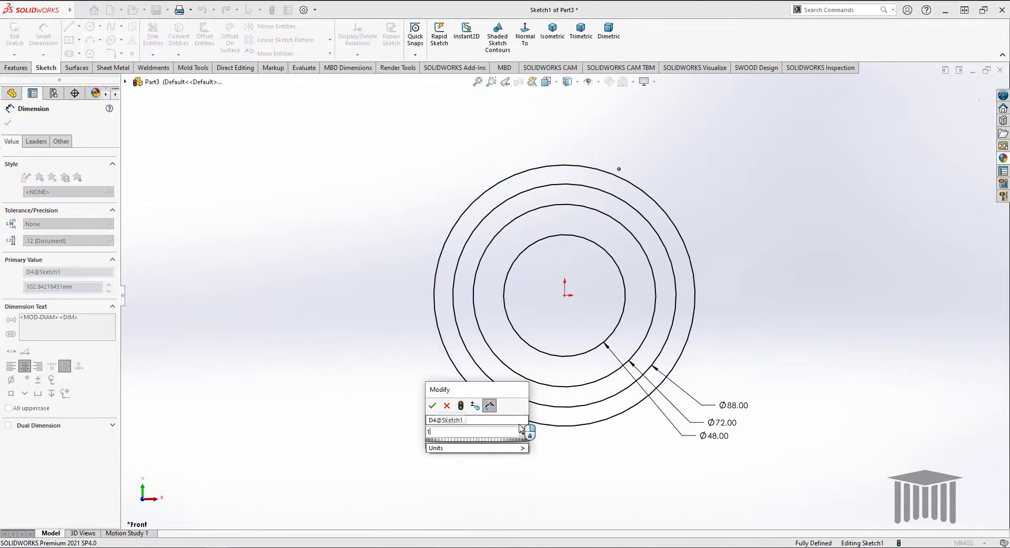
type("108")
key("Return")
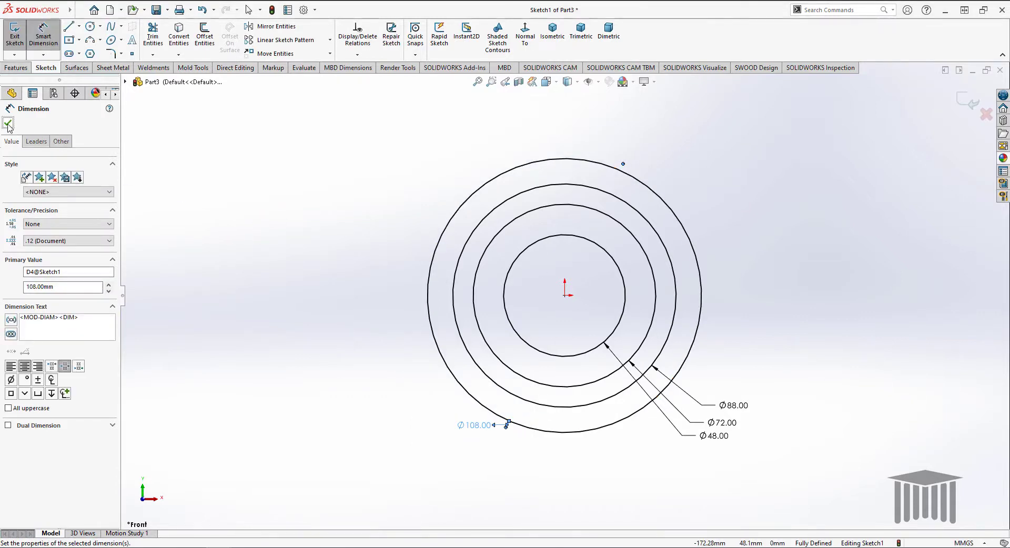
key("Escape")
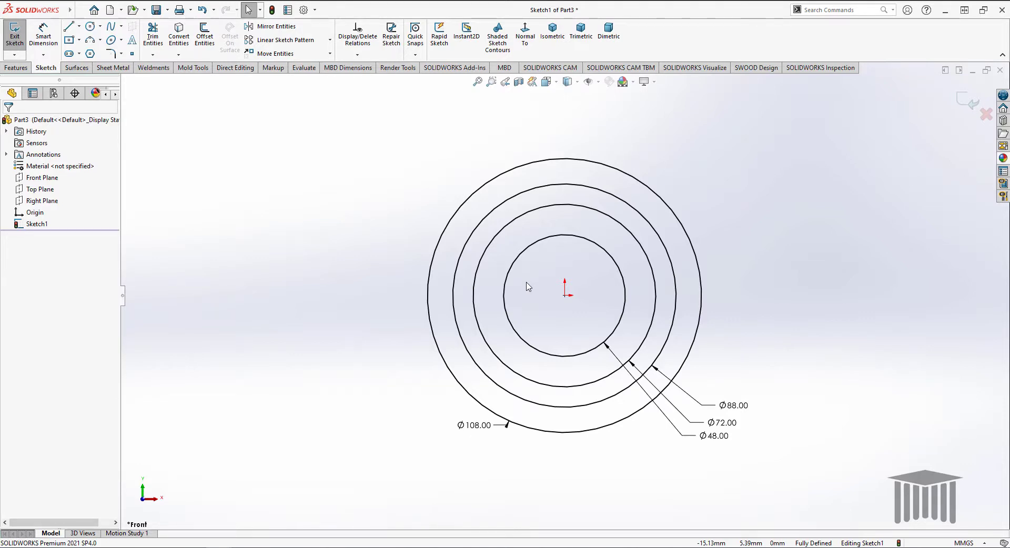
Step: Convert the 88 mm circle to construction geometry
left_click(596, 189)
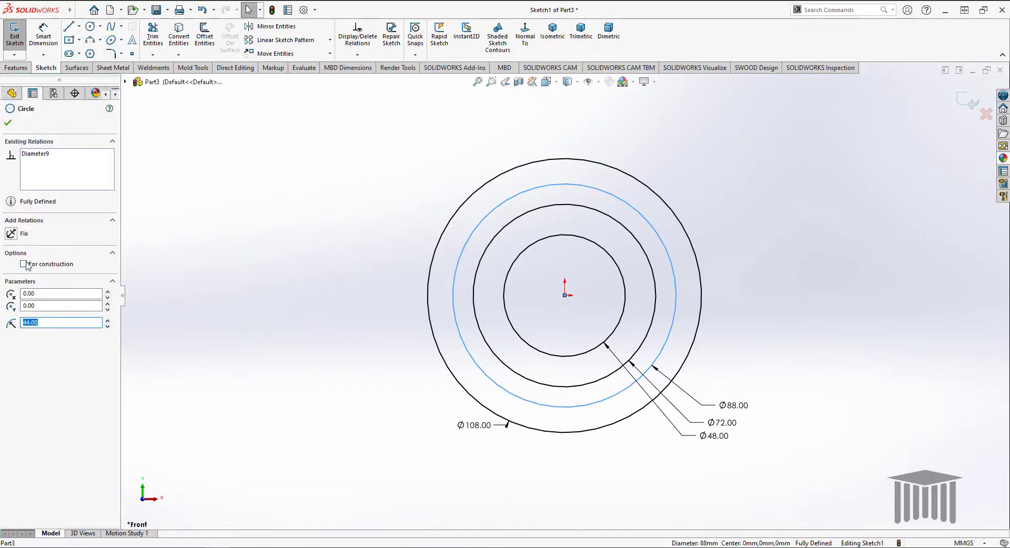
left_click(23, 265)
left_click(223, 249)
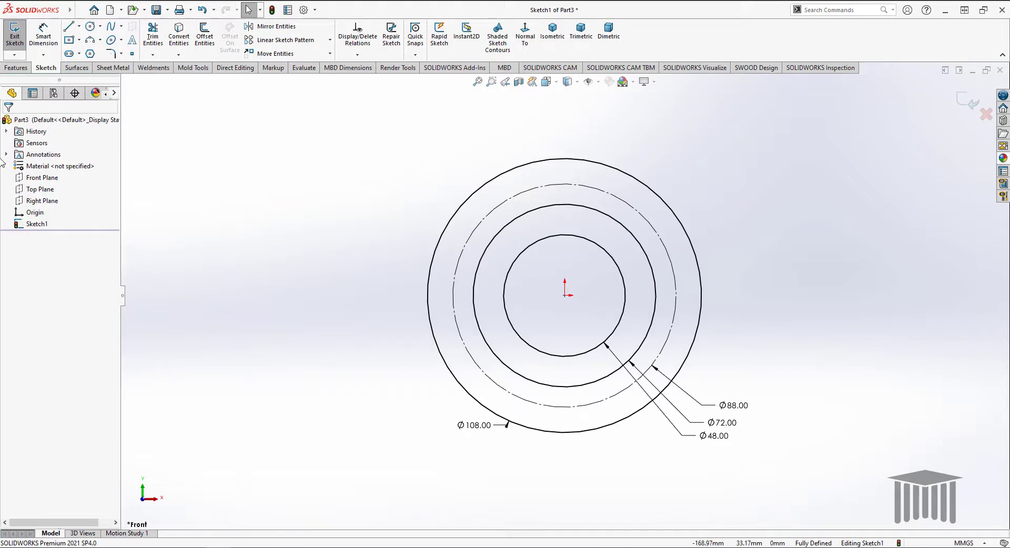
Step: Sketch a small circle about 8 mm in diameter centred on the 88 mm construction circle, just left of its top
left_click(88, 28)
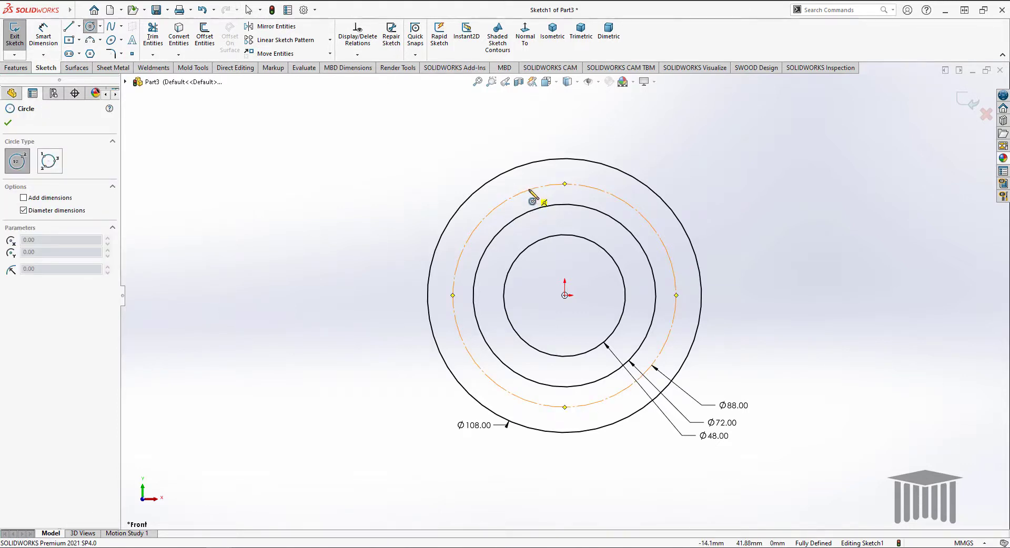
left_click(528, 190)
left_click(540, 206)
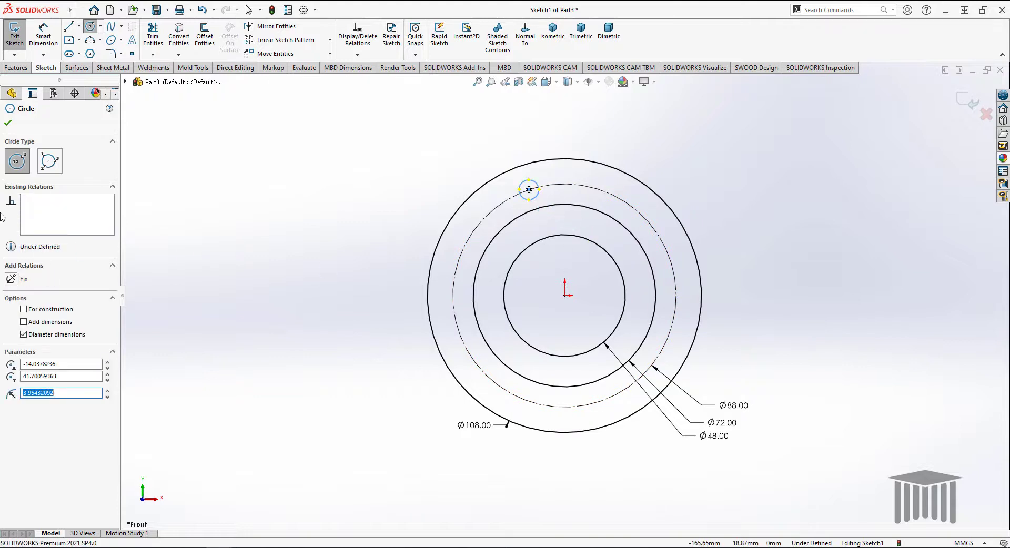
left_click(8, 123)
Step: Dimension the small circle on the construction circle with a diameter of 8 mm
left_click(43, 36)
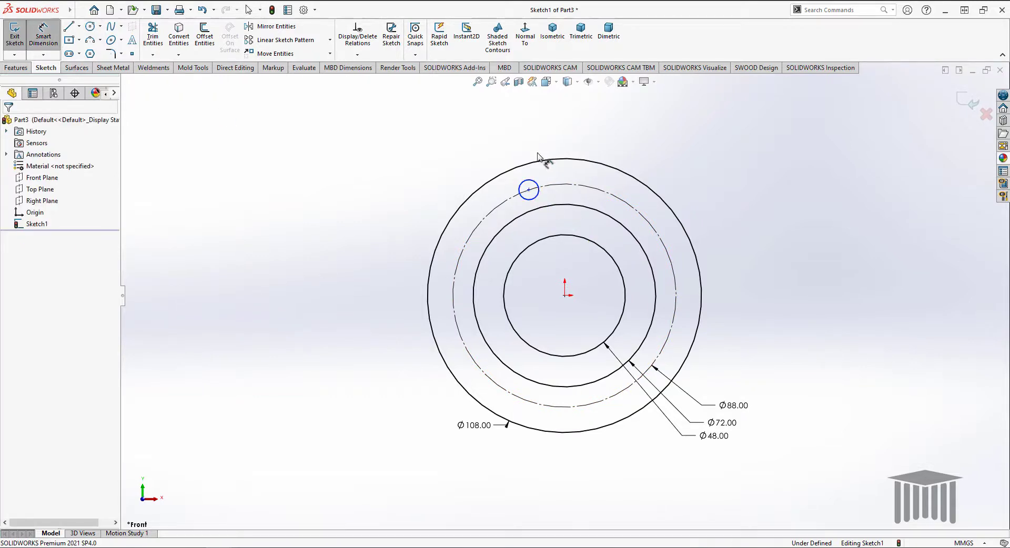
left_click(526, 182)
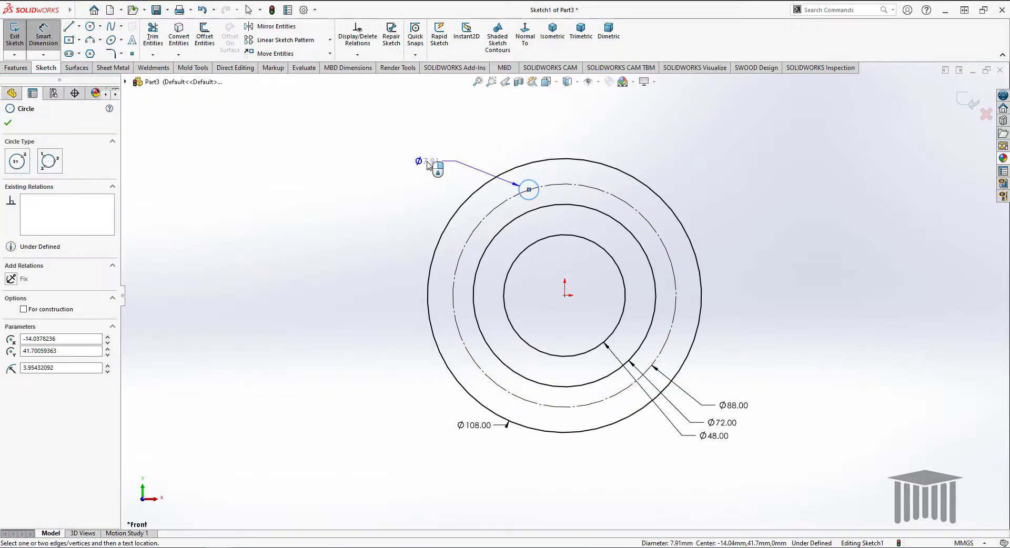
left_click(437, 154)
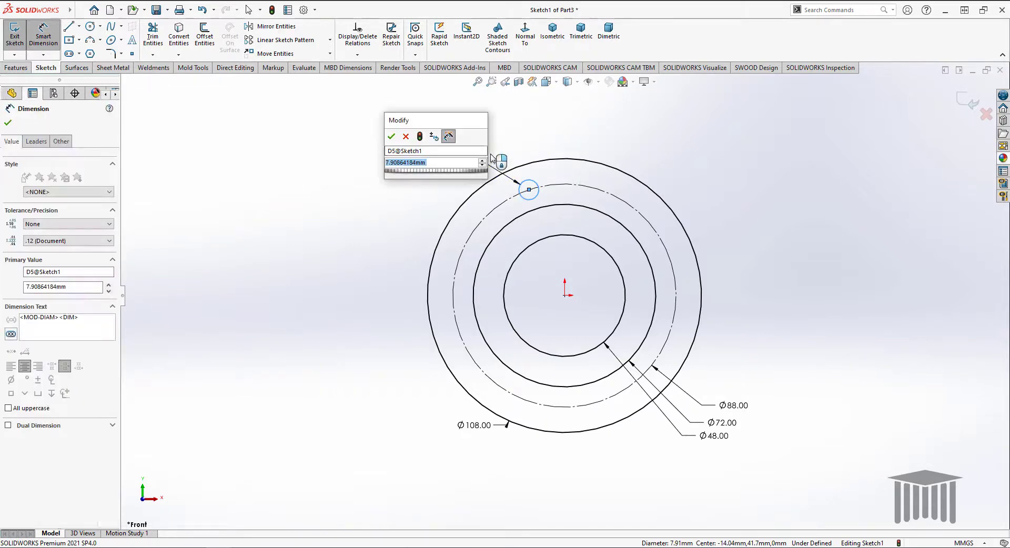
type("8")
key("Return")
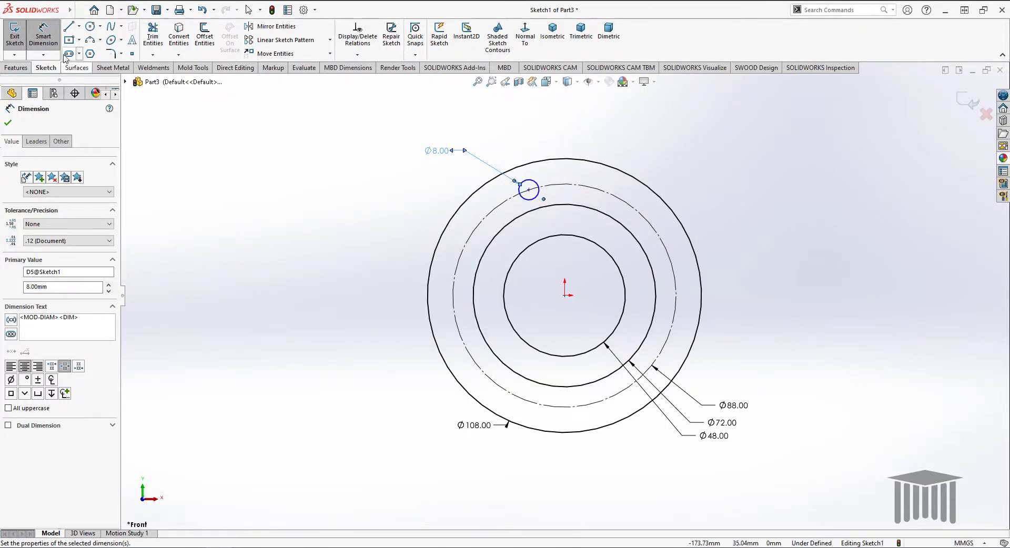
Step: Draw a vertical midpoint line about 165 mm long centred on the origin as a construction line
left_click(69, 31)
left_click(79, 25)
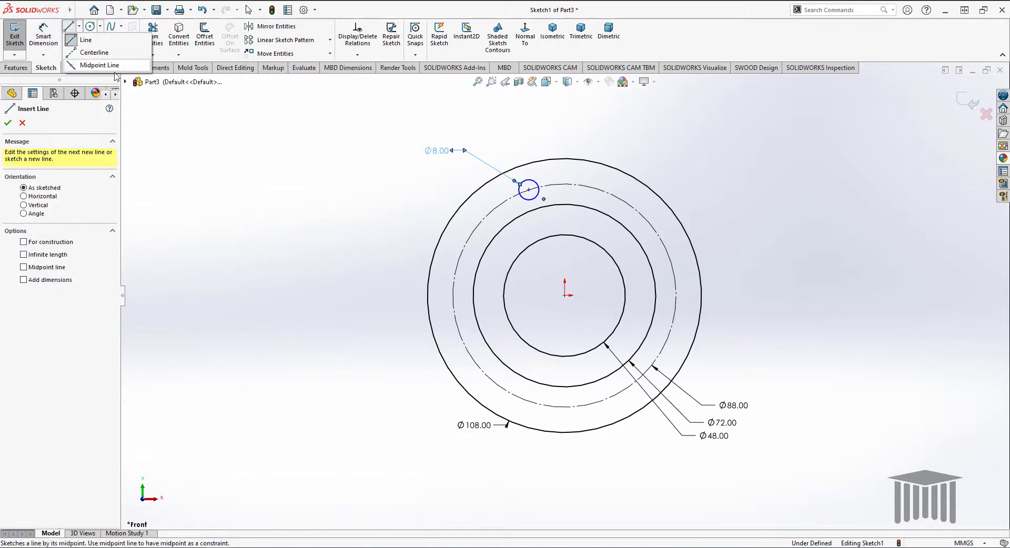
left_click(99, 65)
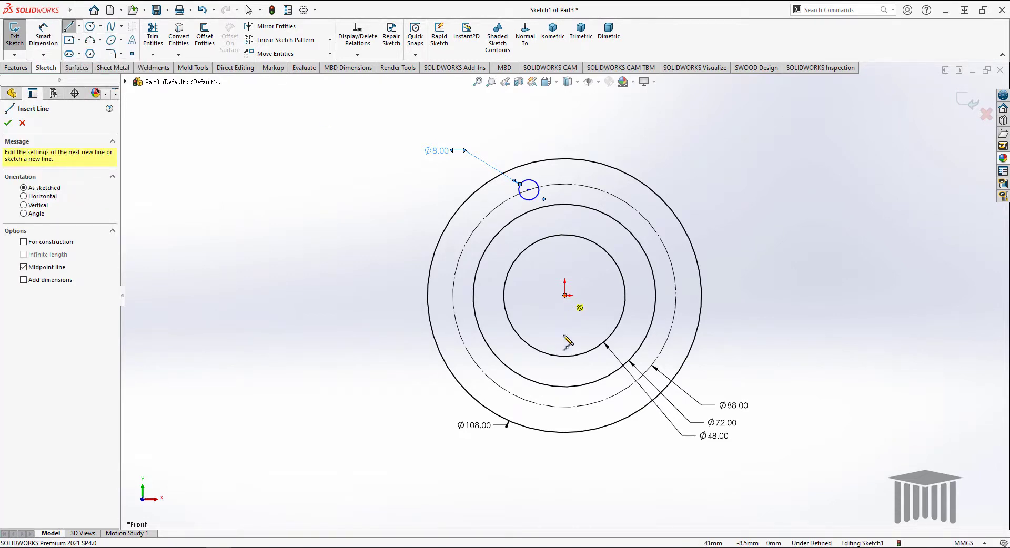
left_click(565, 295)
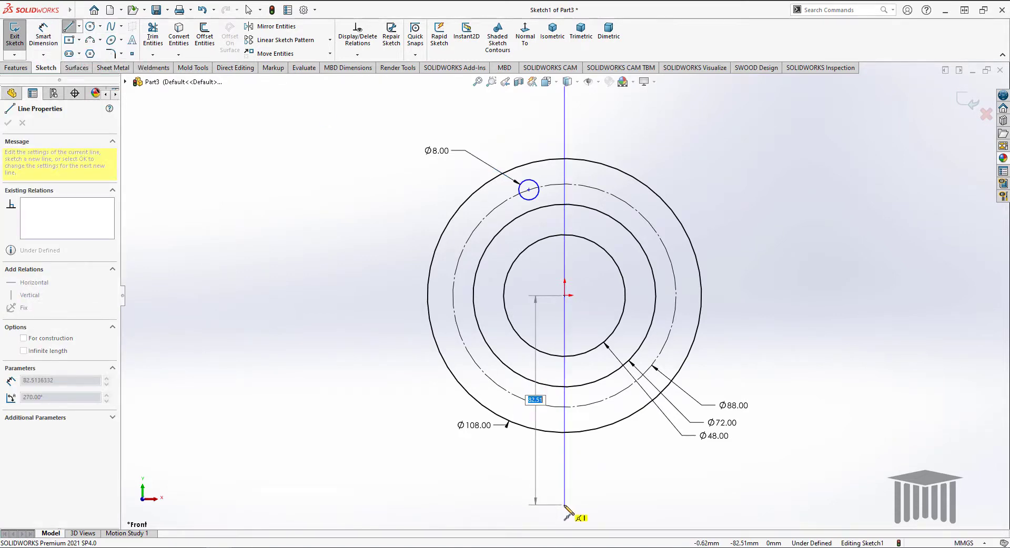
left_click(564, 505)
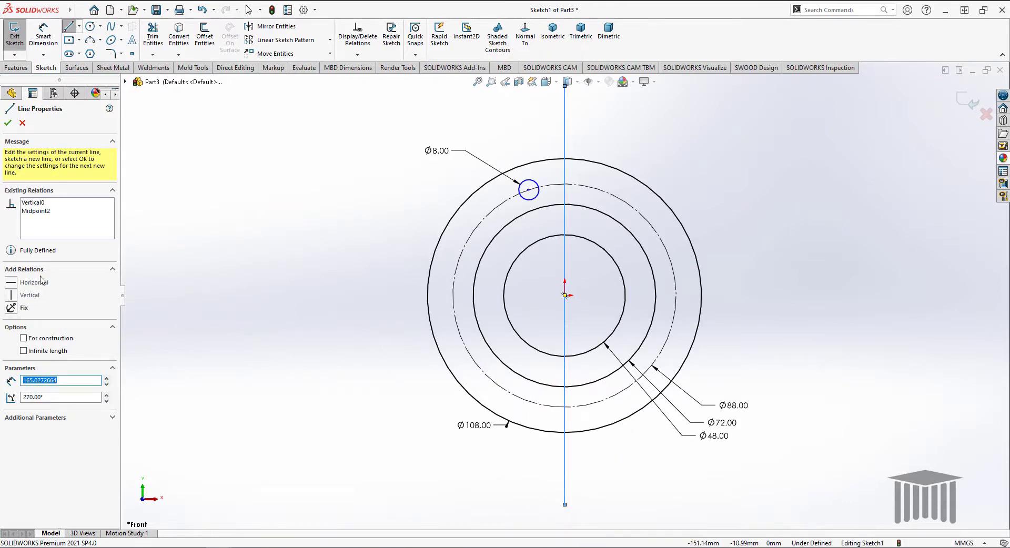
Step: Draw a horizontal midpoint line about 260 mm long centred on the origin and make it construction geometry
left_click(565, 295)
left_click(893, 295)
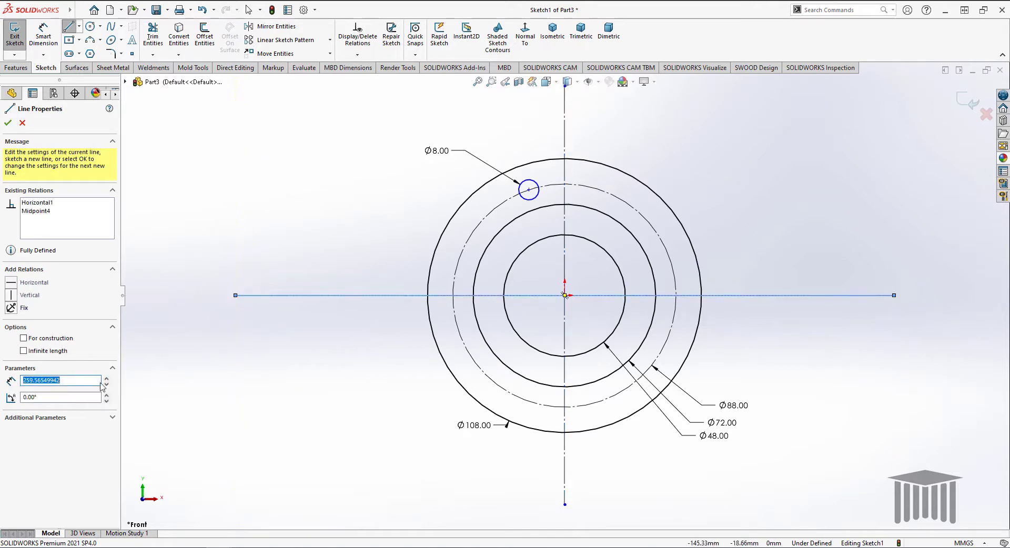
left_click(37, 338)
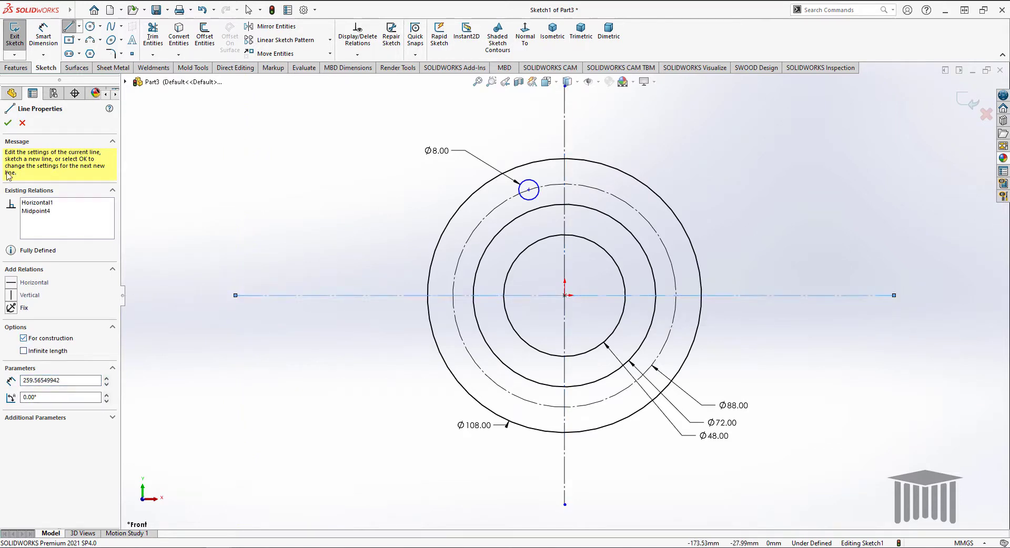
left_click(8, 123)
left_click(8, 122)
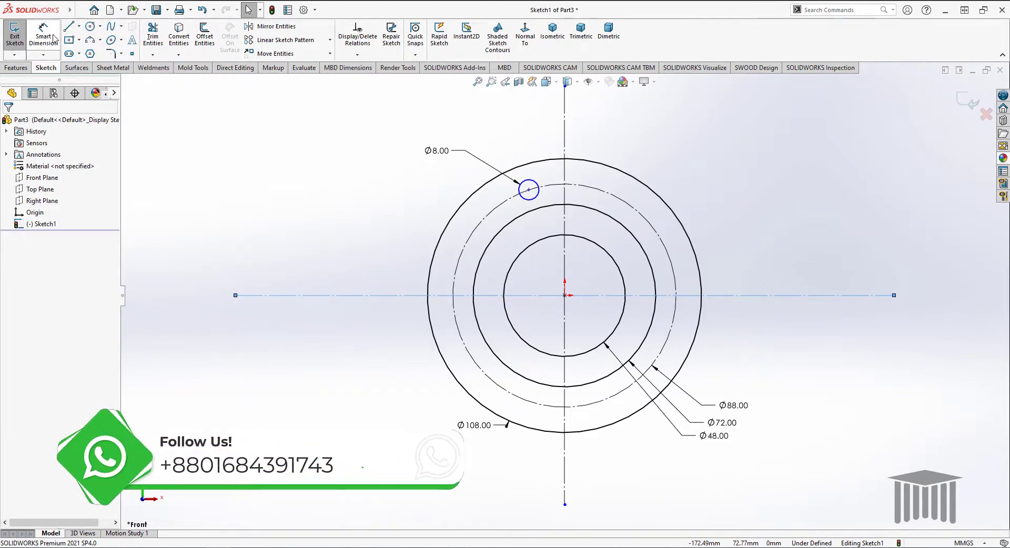
Step: Make the centre of the 8 mm circle coincident with the vertical construction line
left_click(564, 194)
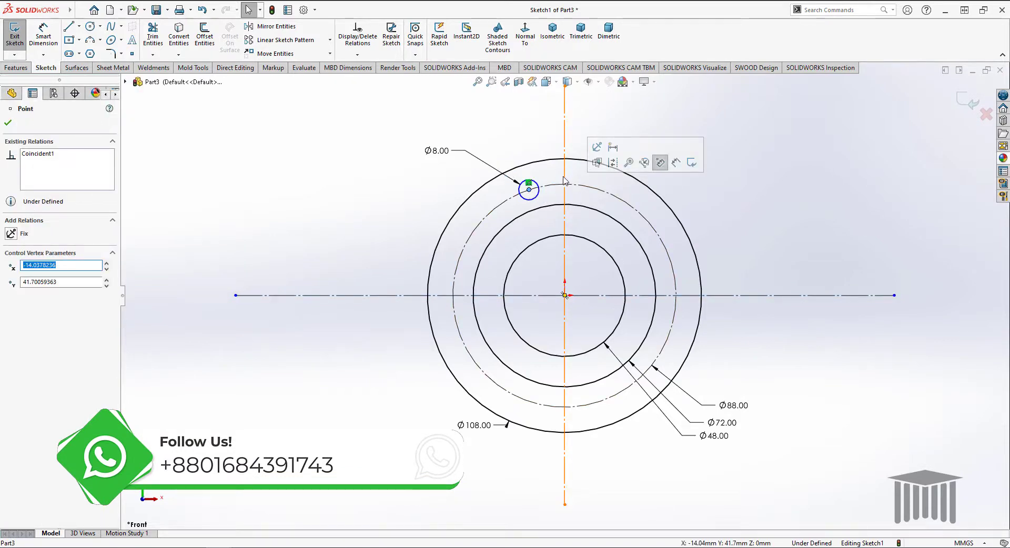
left_click(564, 182, "ctrl")
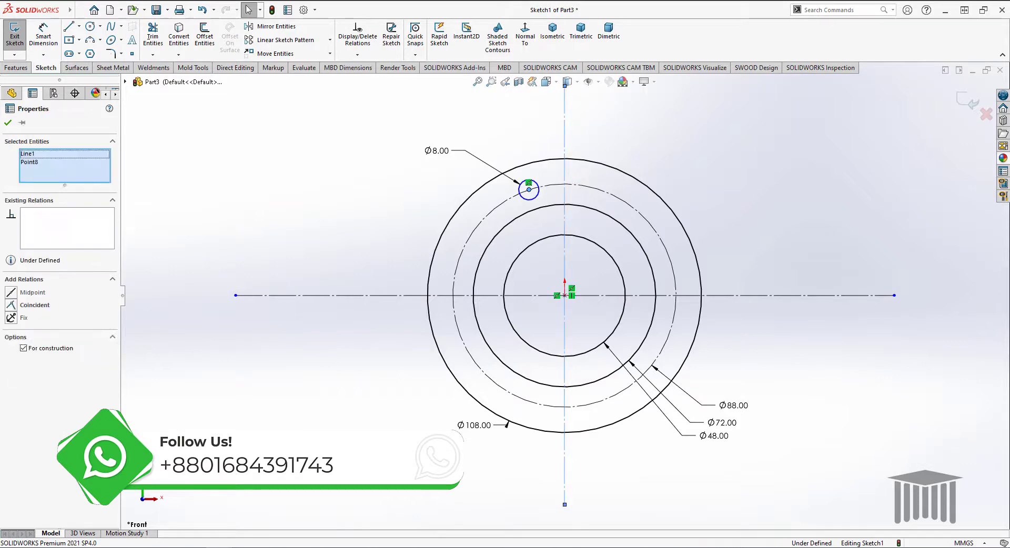
left_click(672, 144)
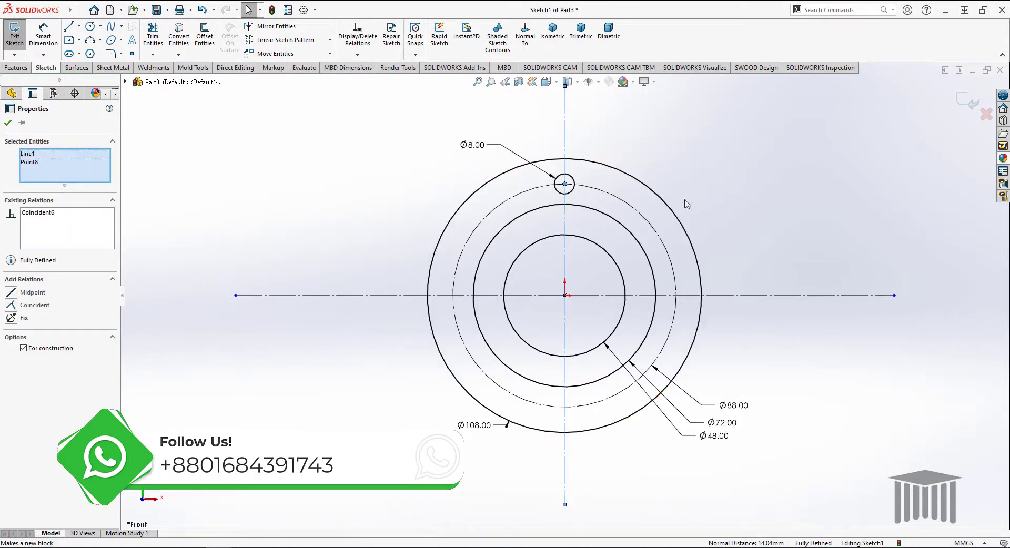
left_click(703, 157)
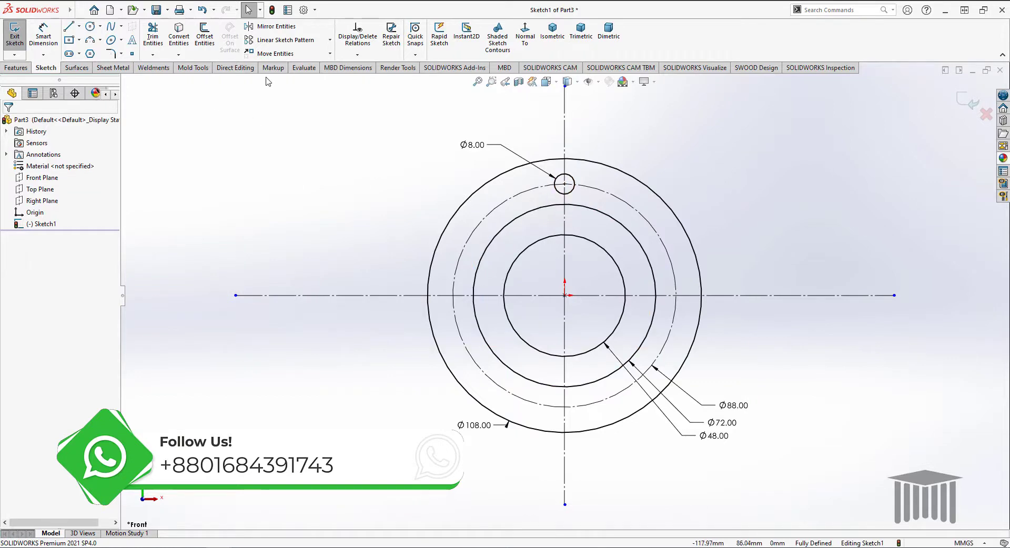
Step: Create a circular sketch pattern of the 8 mm circle around the origin with 6 equally spaced instances over 360 degrees
left_click(330, 40)
left_click(315, 63)
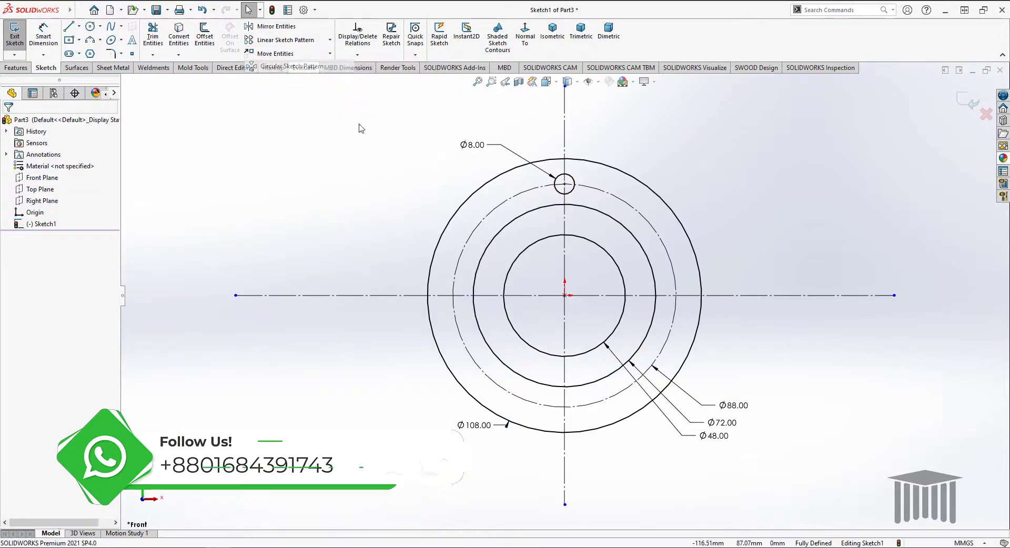
left_click(81, 154)
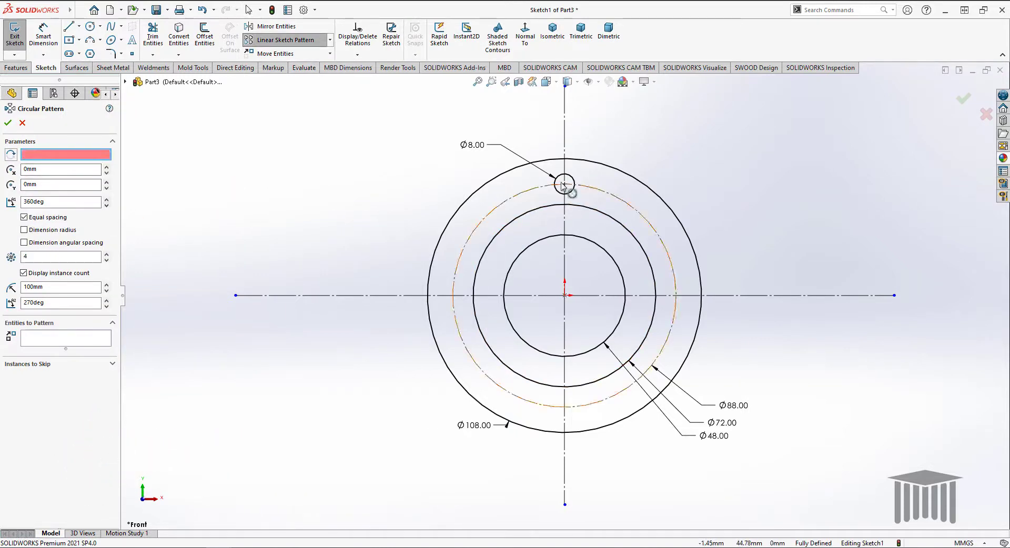
left_click(561, 194)
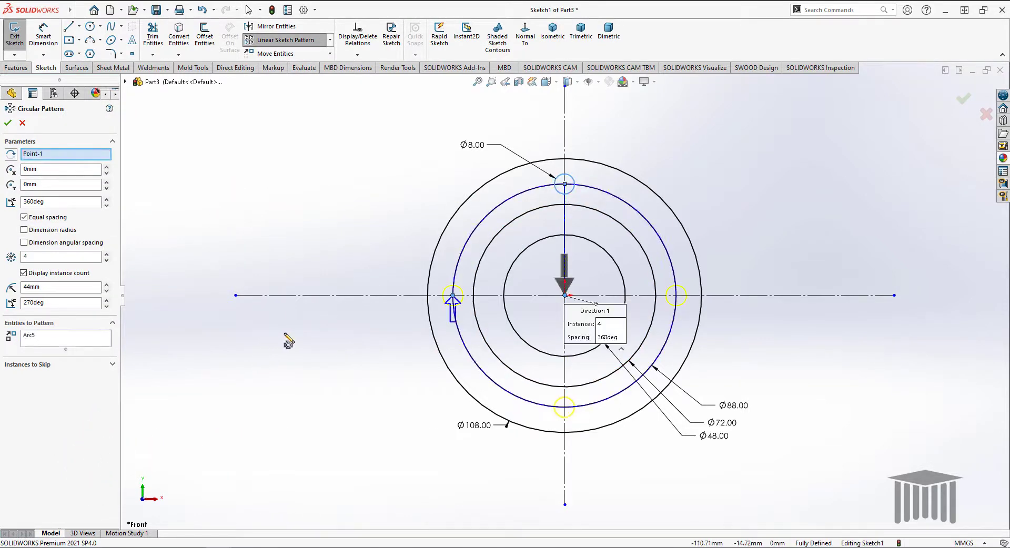
left_click(27, 256)
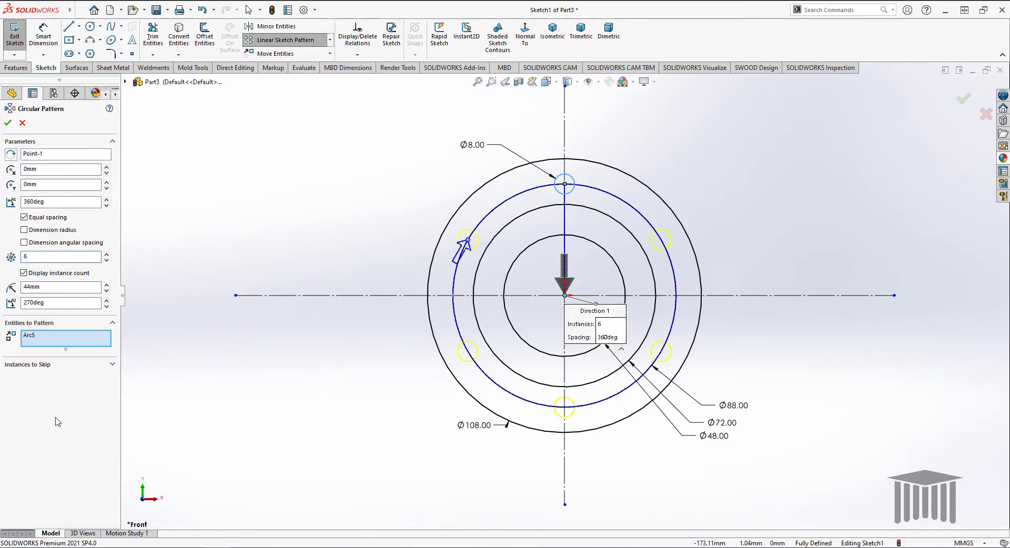
left_click(8, 122)
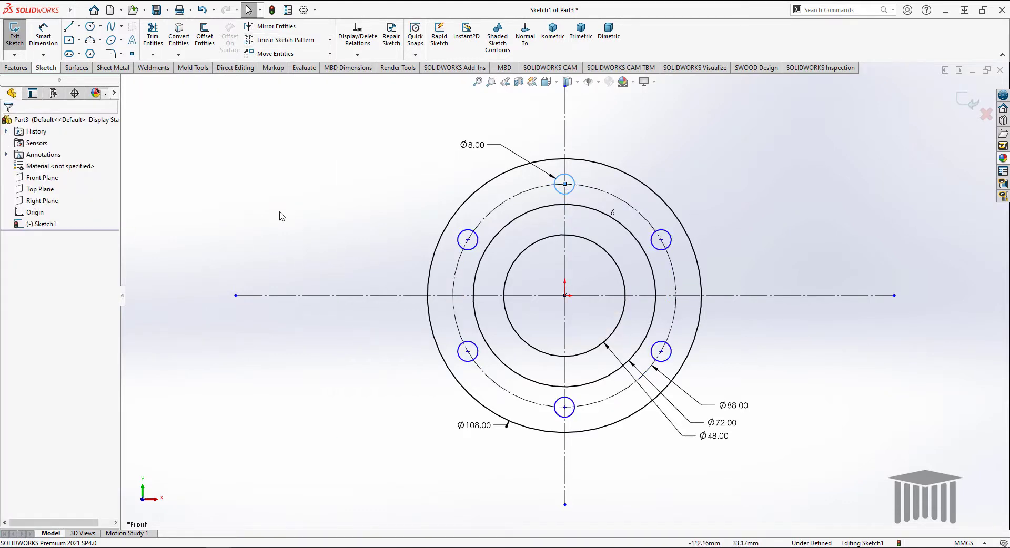
Step: Extrude the ring between the 48 mm and 72 mm circles as a Mid Plane boss with a depth of 32+16+24 mm
left_click(15, 68)
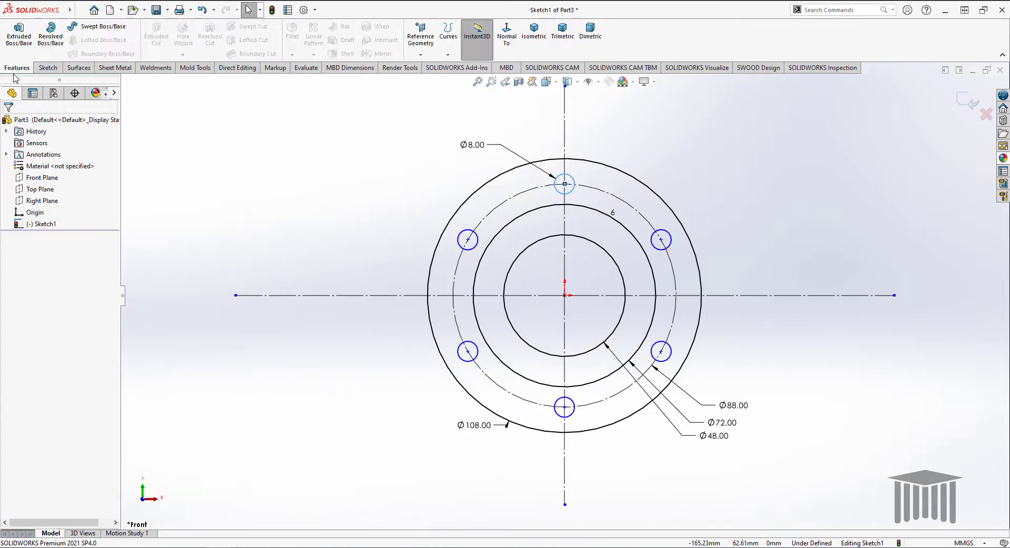
left_click(19, 42)
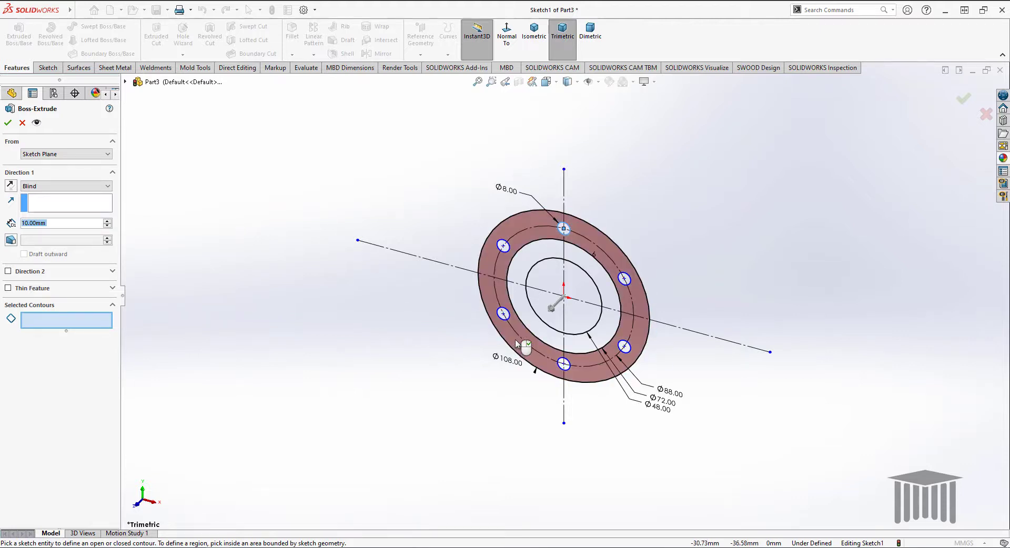
left_click(605, 324)
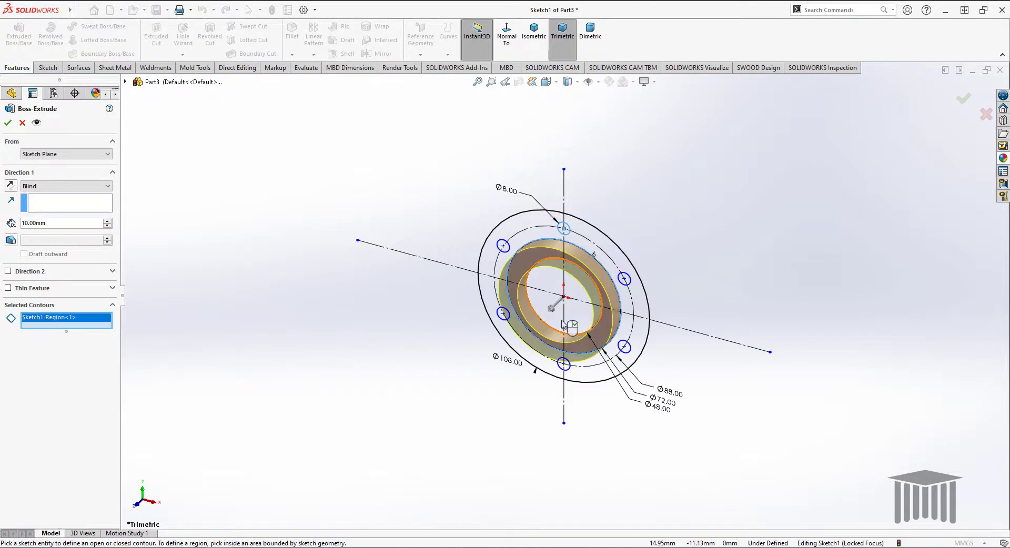
left_click(85, 188)
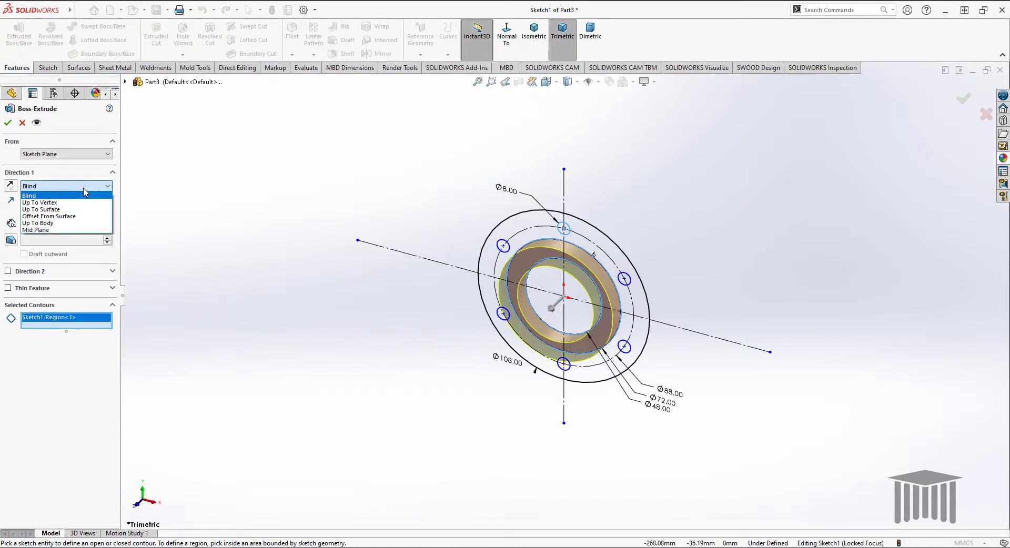
left_click(55, 230)
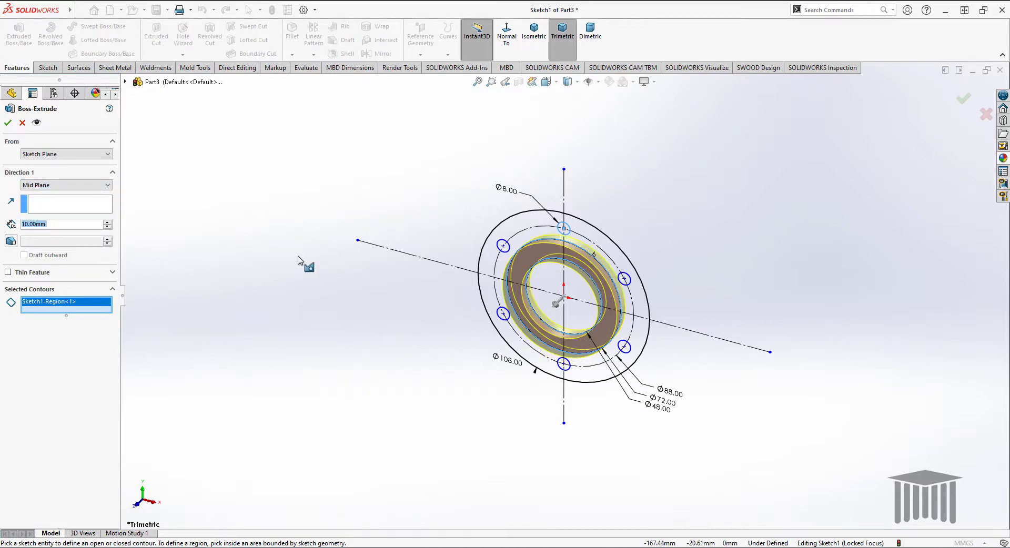
left_click(29, 225)
left_click_drag(29, 225, 12, 225)
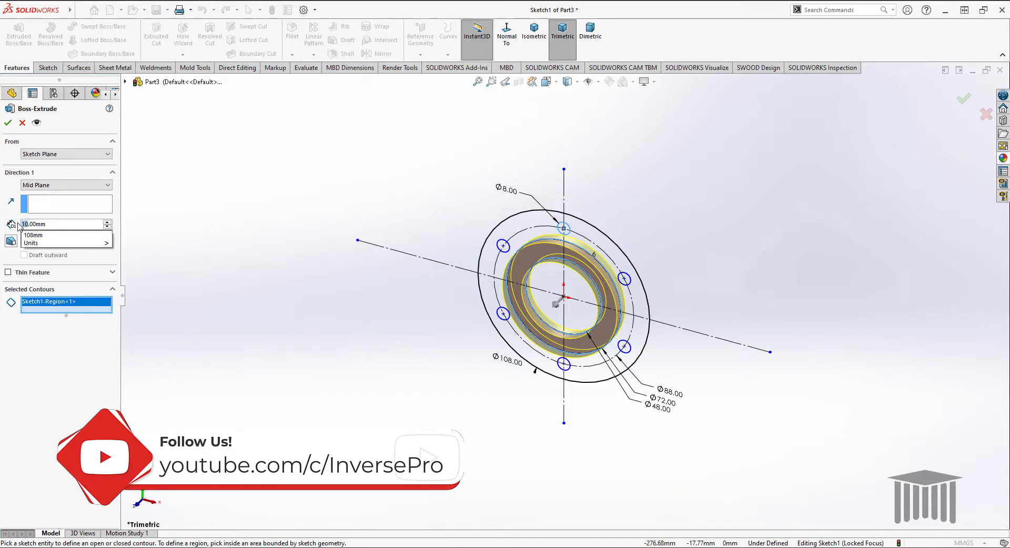
key("Escape")
type("32+")
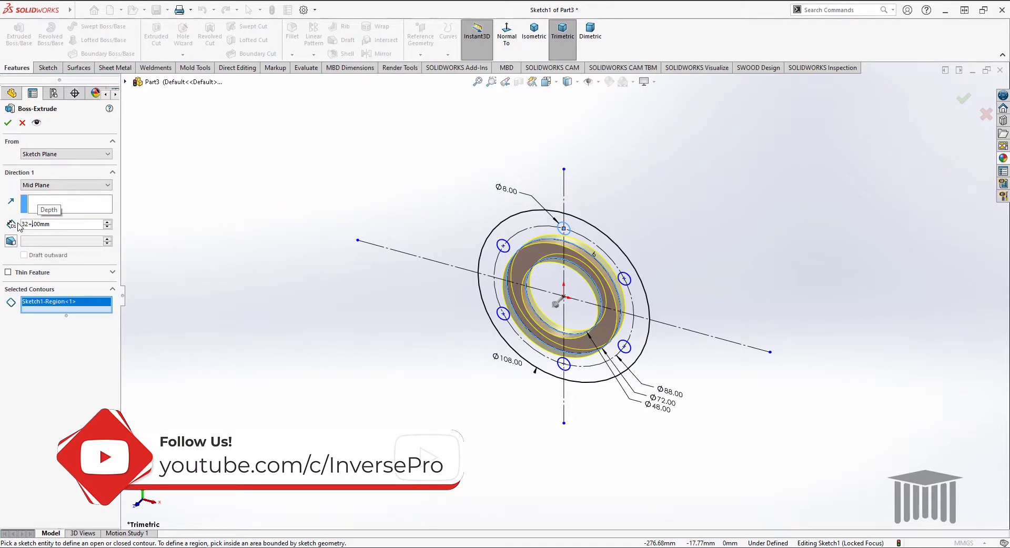
type("16+24")
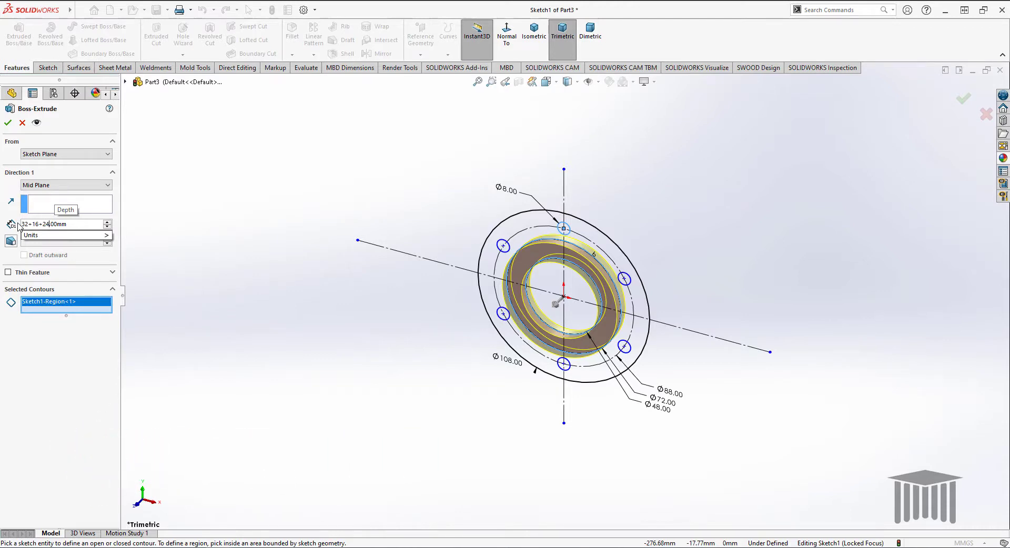
key("Return")
Step: Check the exercise-18 reference drawing and chamfer the cylinder's upper outer edge 4 mm at 45 degrees
key("alt+Tab")
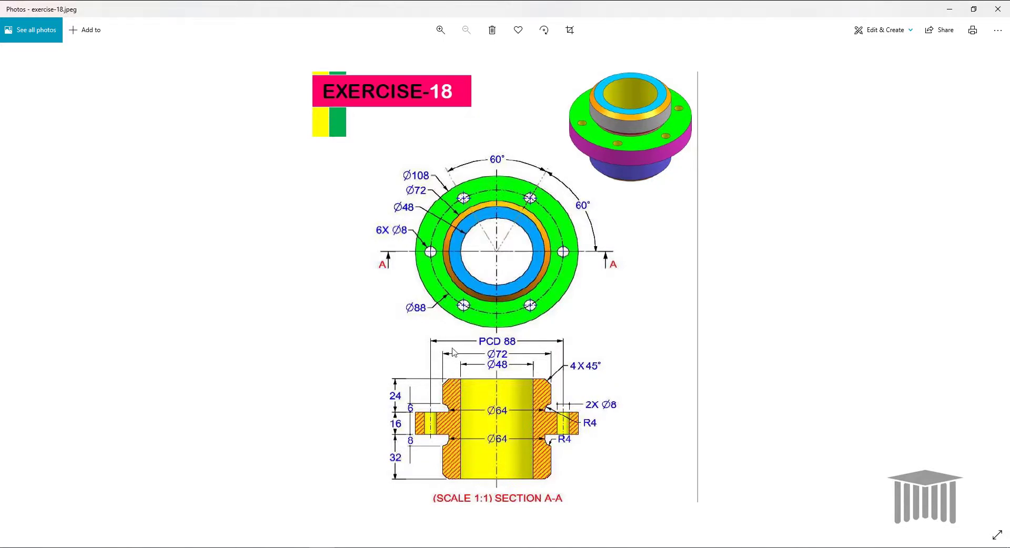
left_click(949, 9)
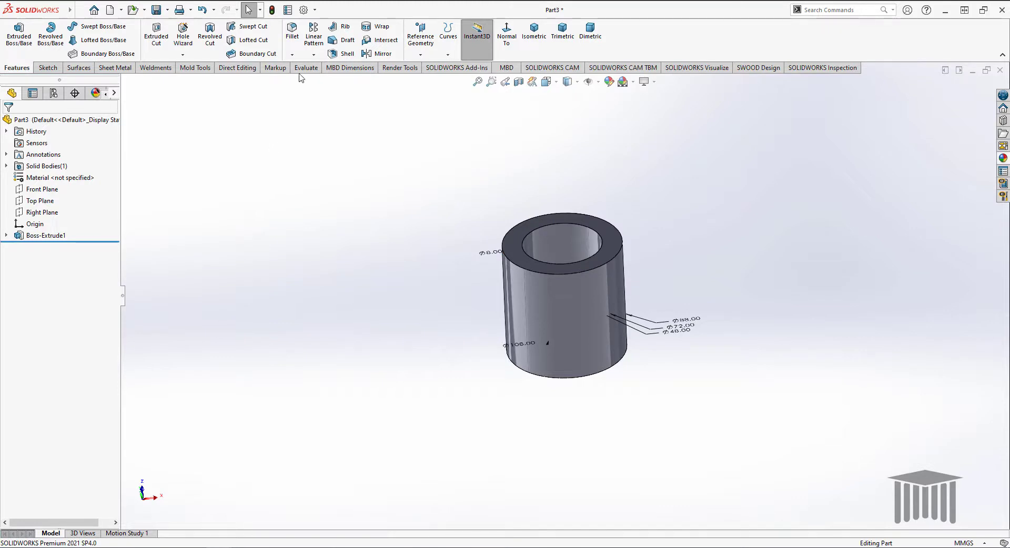
left_click(292, 55)
left_click(306, 87)
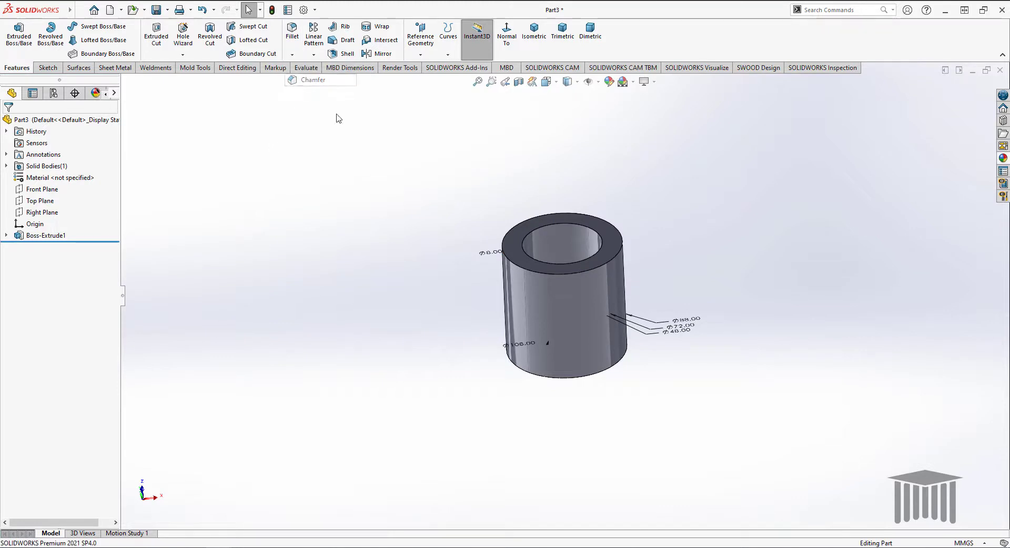
left_click(610, 265)
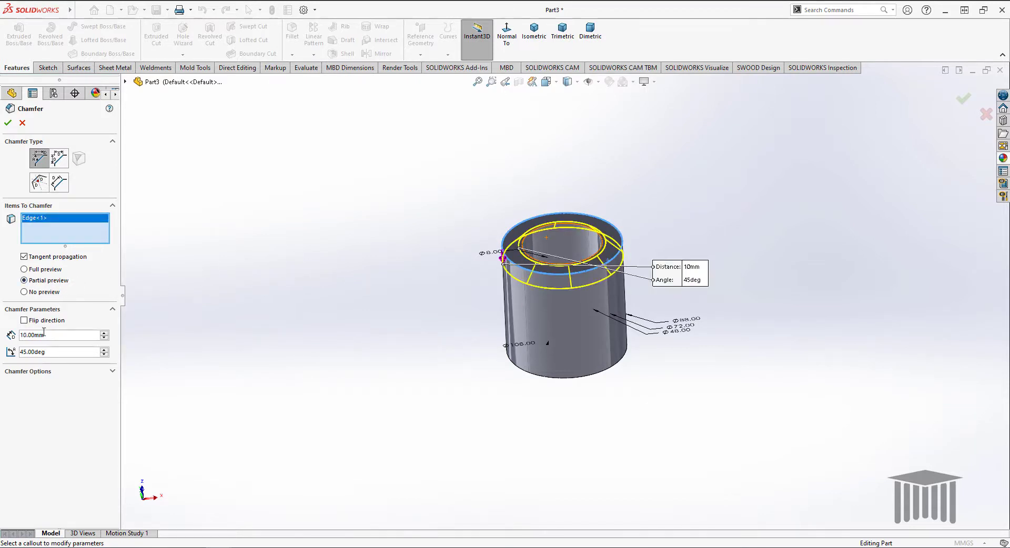
double_click(26, 335)
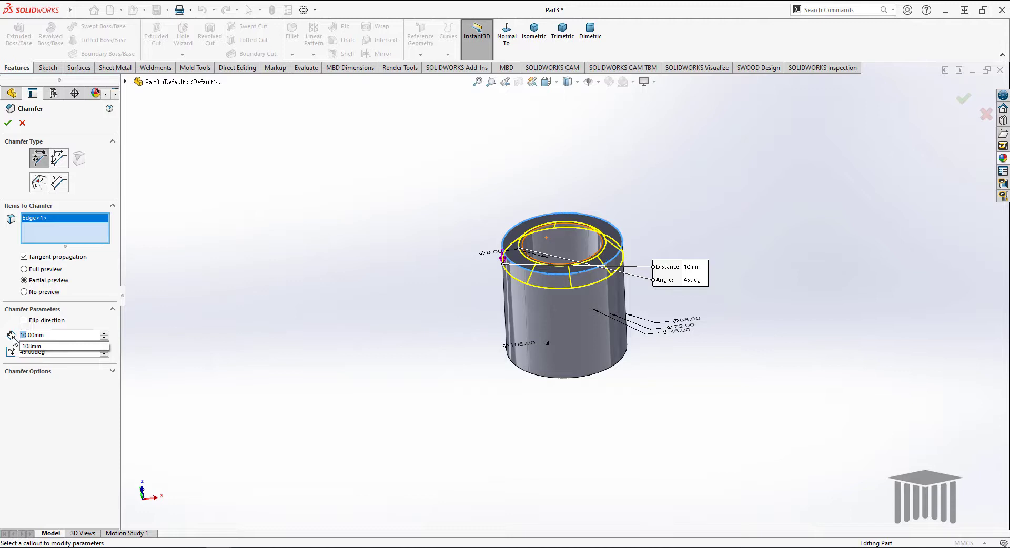
type("4")
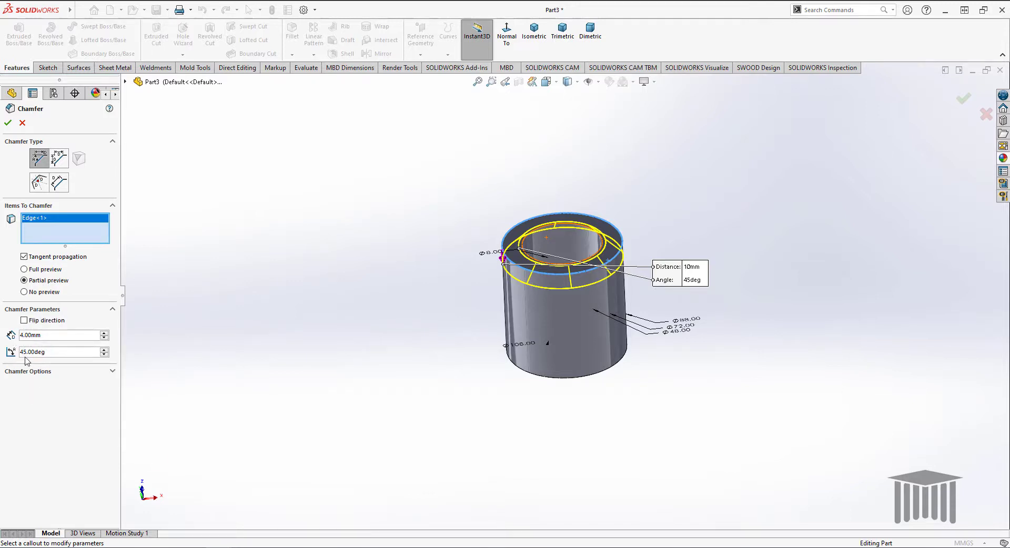
left_click(8, 123)
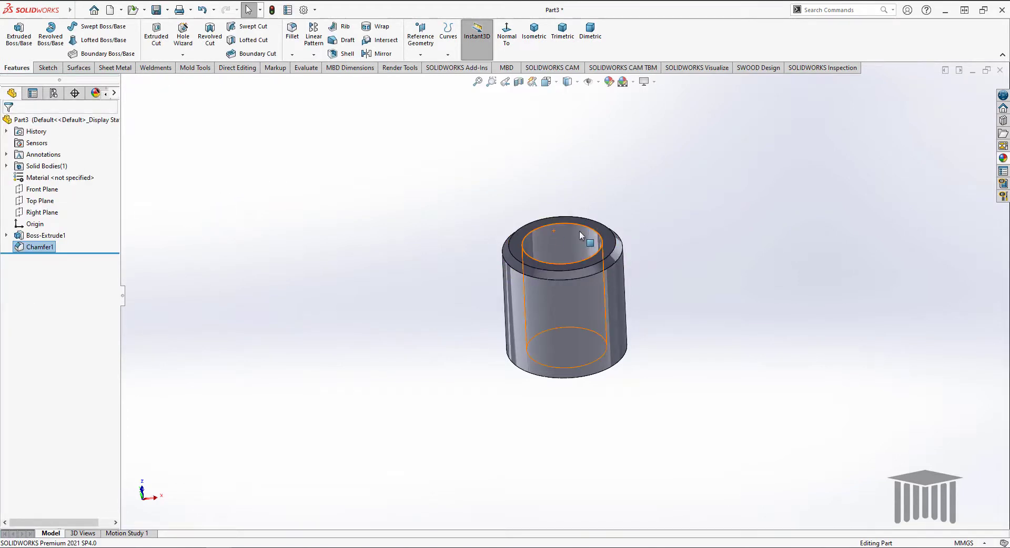
Step: Extrude the flange region of the base sketch, between the 72 mm and 108 mm circles, as a 16 mm Mid Plane boss
left_click(6, 235)
left_click(49, 247)
left_click(19, 38)
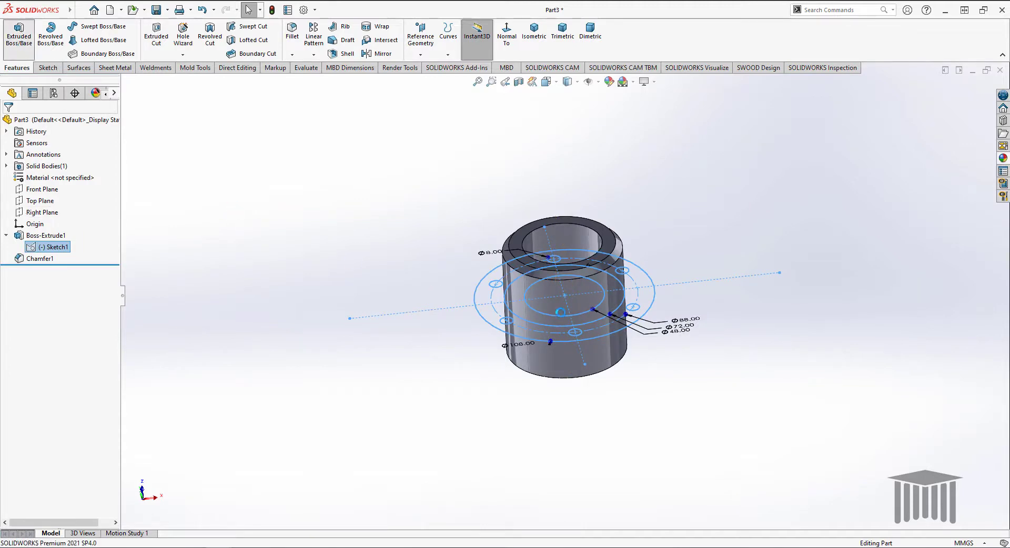
left_click(650, 300)
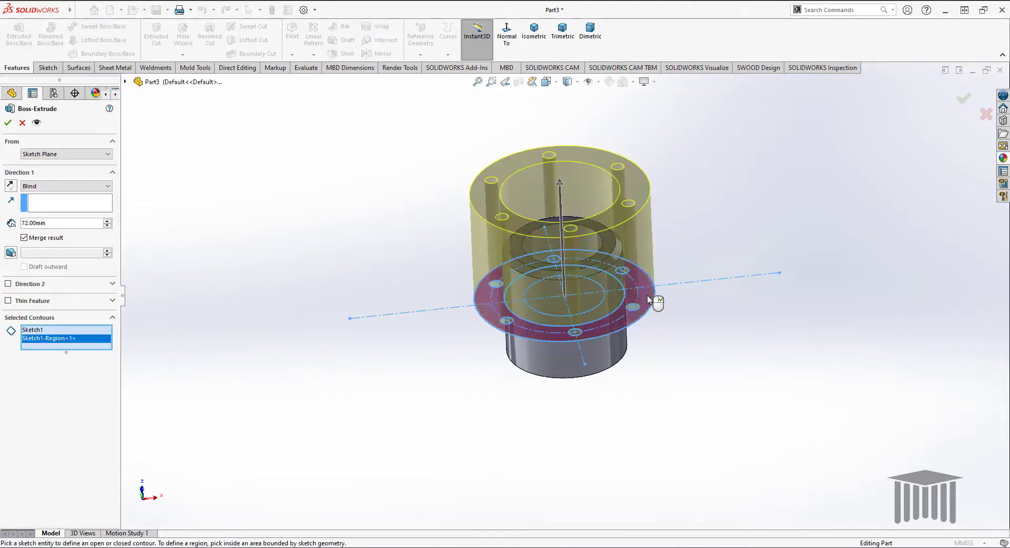
left_click(59, 187)
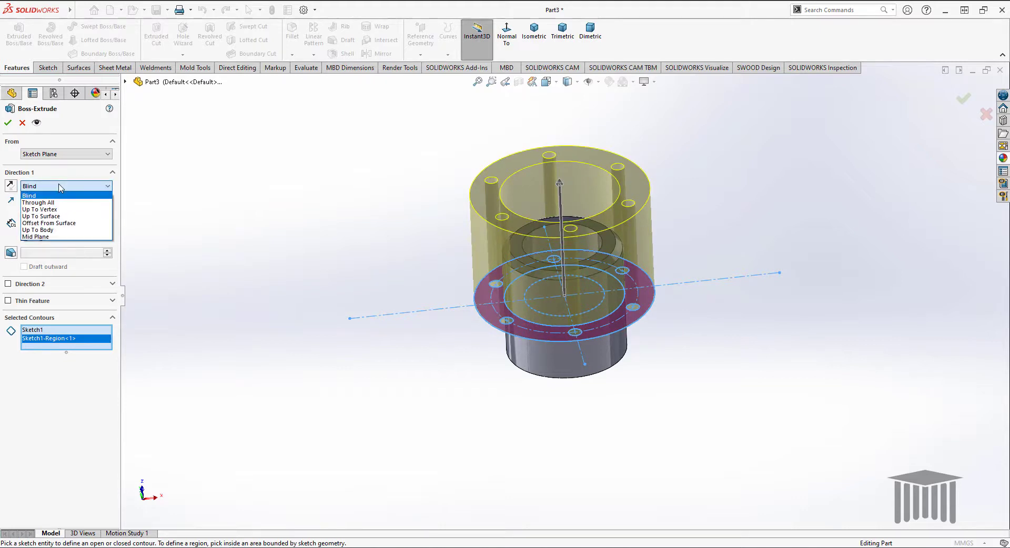
left_click(65, 237)
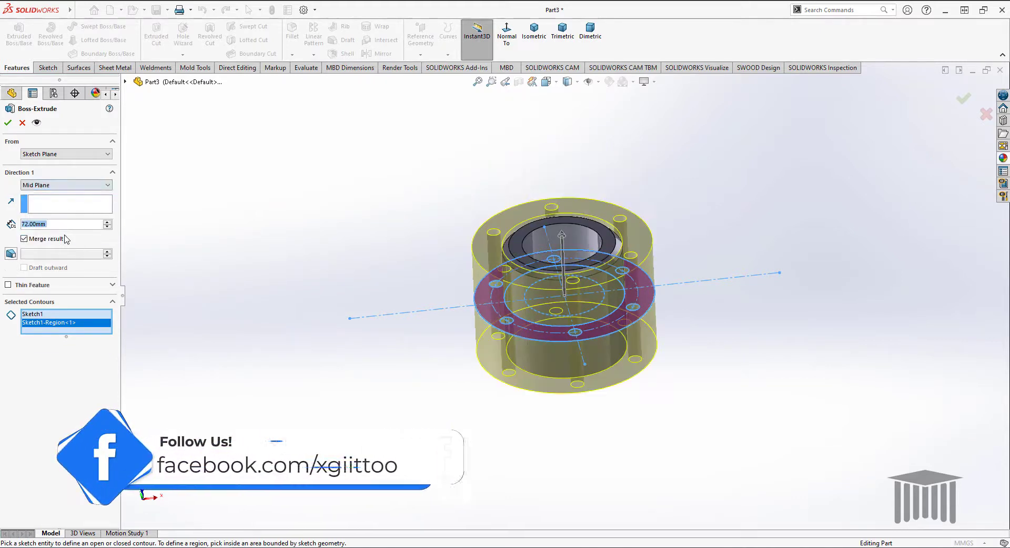
left_click(28, 227)
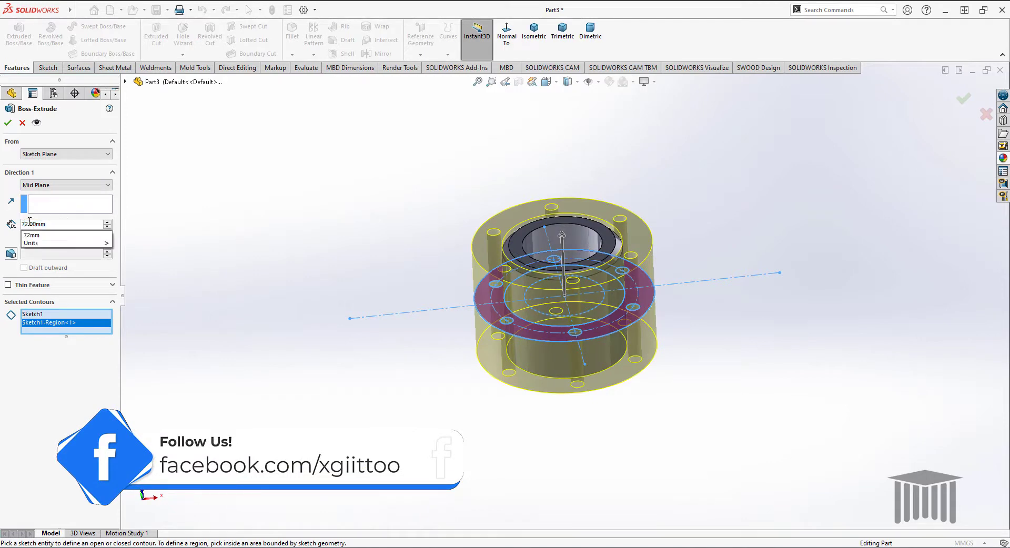
key("alt+Tab")
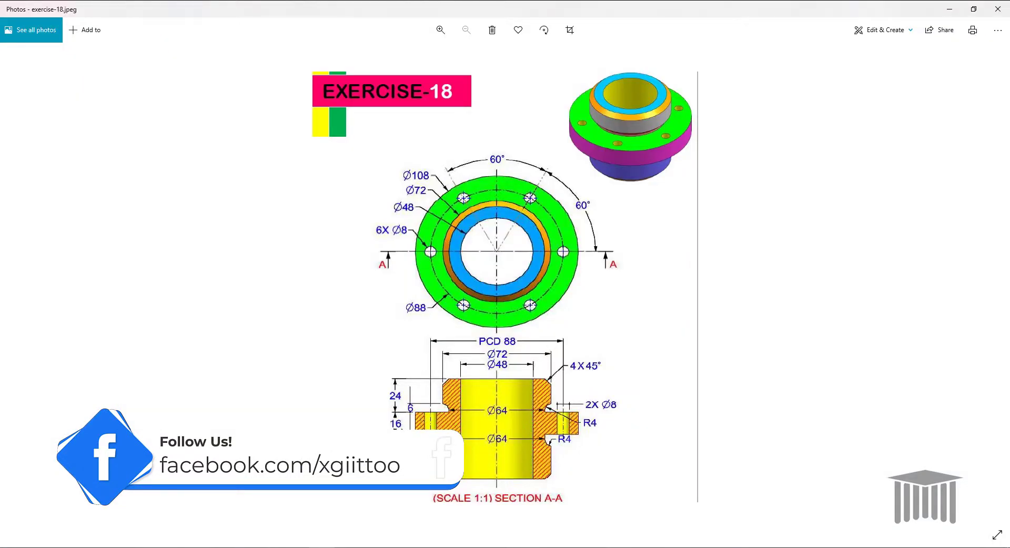
left_click(949, 9)
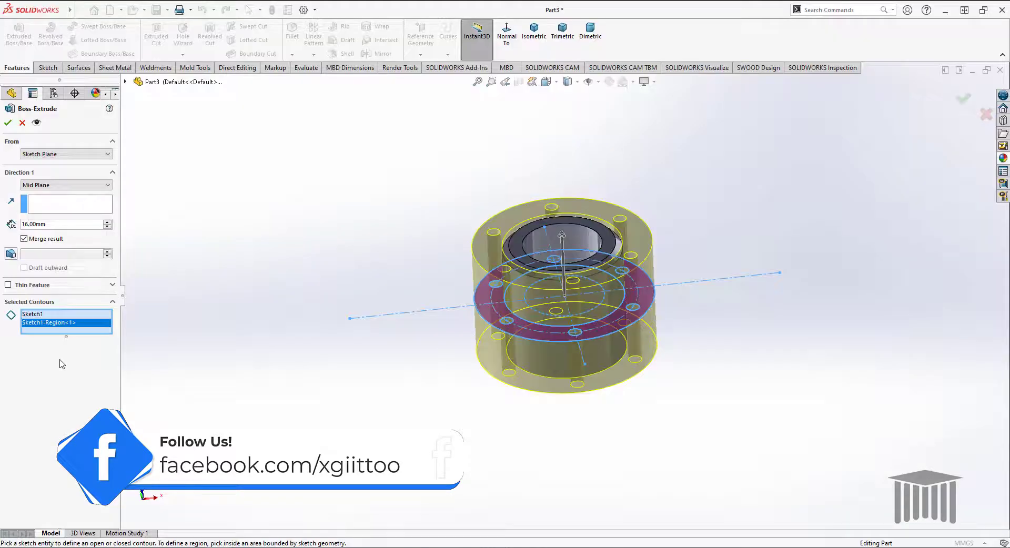
left_click(8, 122)
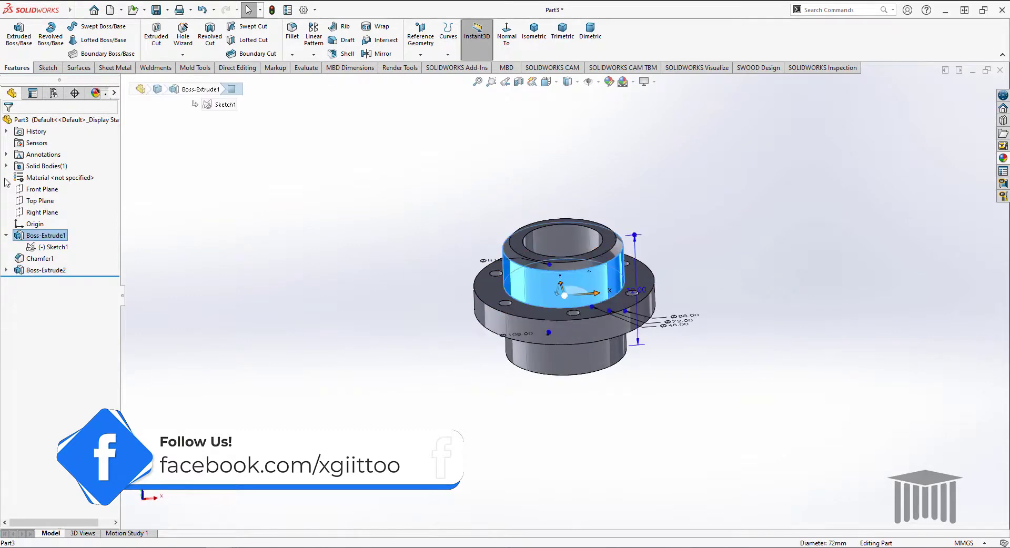
left_click(41, 202)
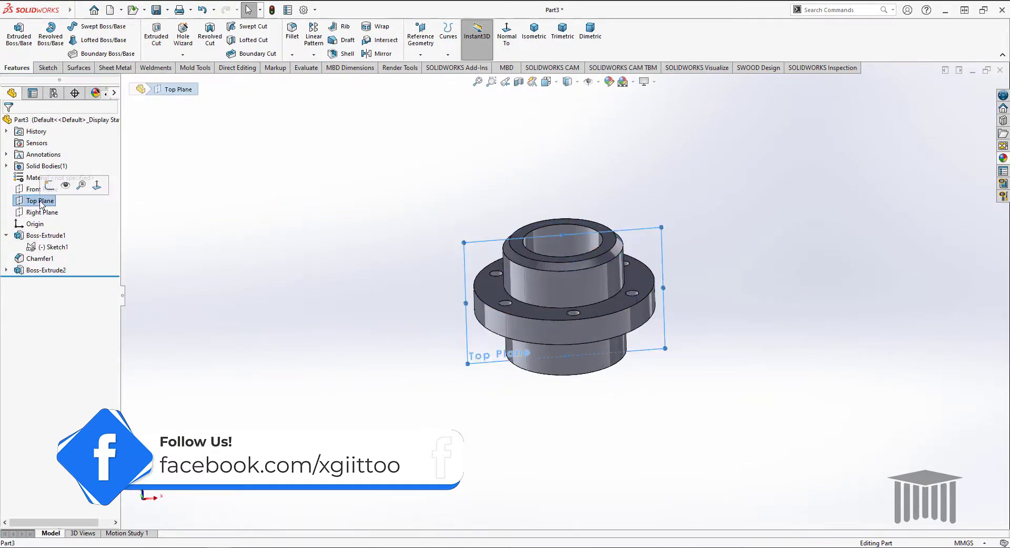
left_click(49, 185)
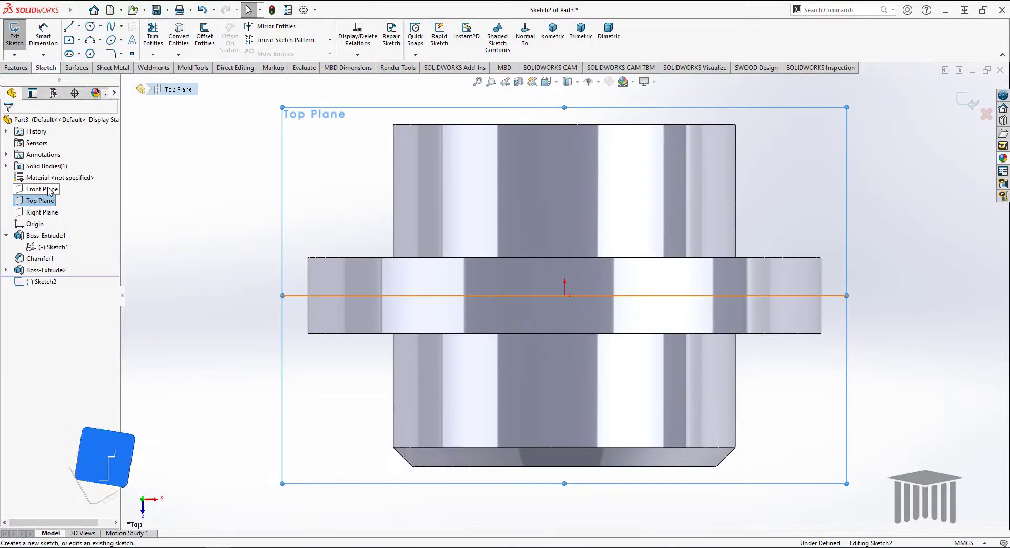
key("alt+Tab")
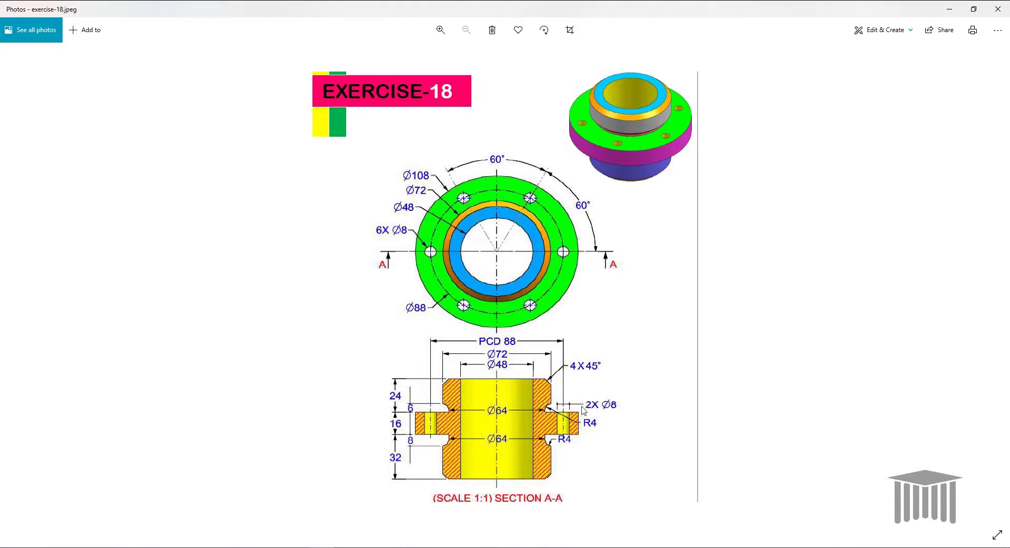
scroll(575, 403, "up", 3, "ctrl")
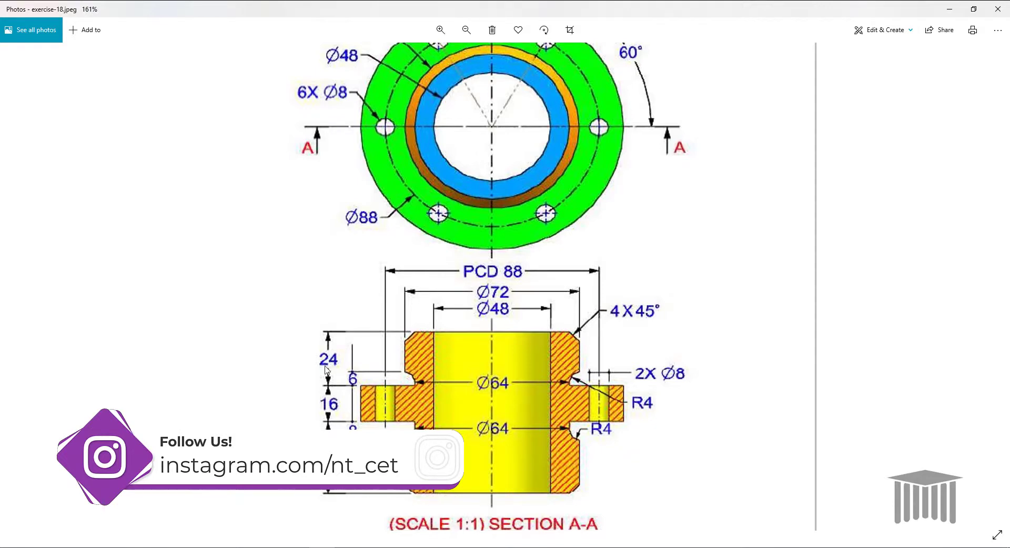
scroll(616, 362, "down", 2)
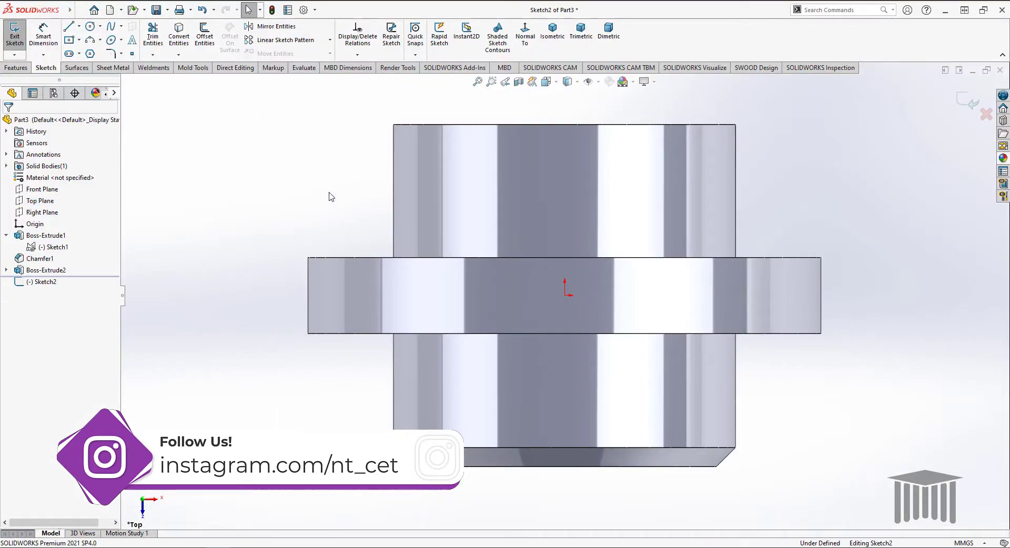
left_click(52, 236)
right_click(55, 241)
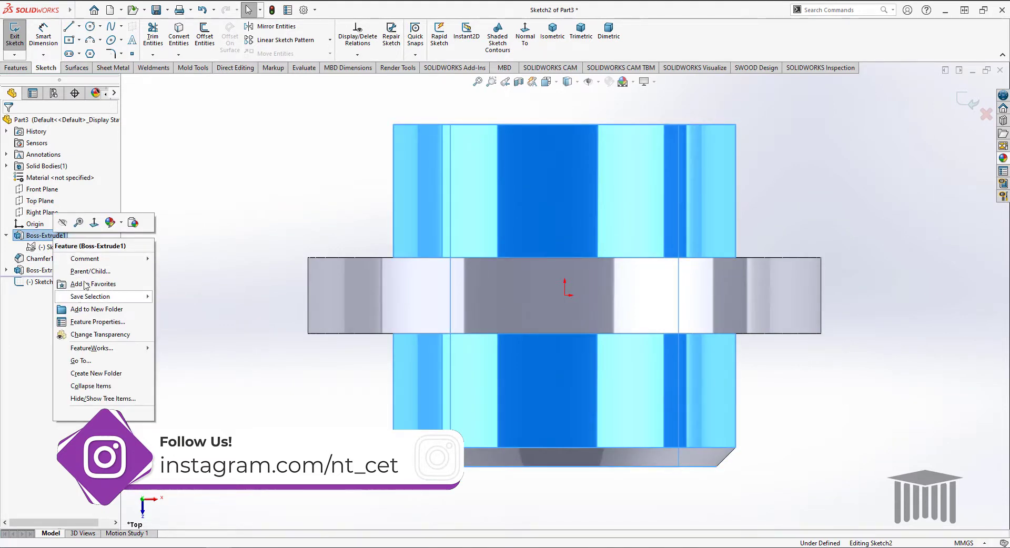
left_click(273, 221)
left_click(984, 113)
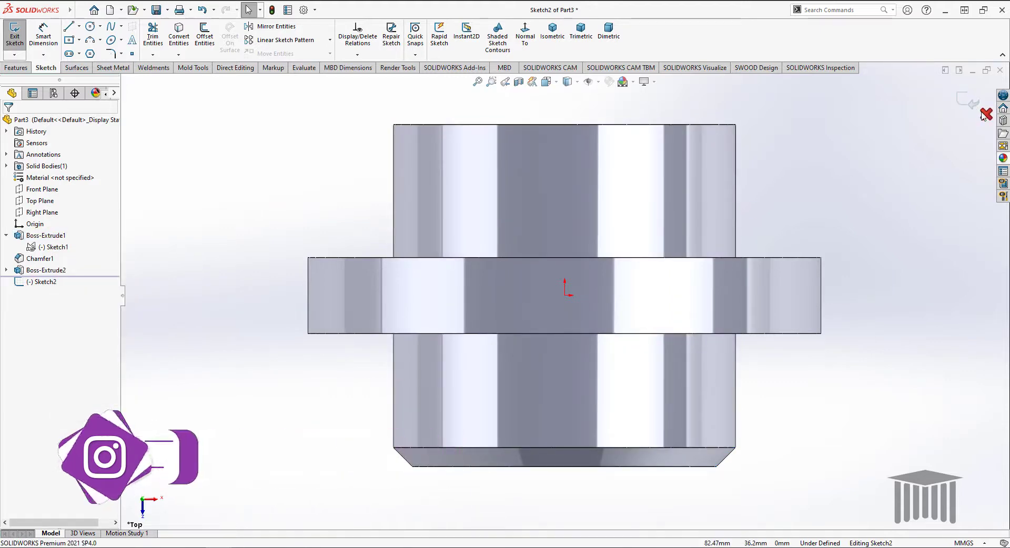
Step: Edit the cylinder's boss extrusion, changing its end condition to Blind and enabling a second Blind direction
left_click(47, 235)
right_click(47, 235)
left_click(52, 205)
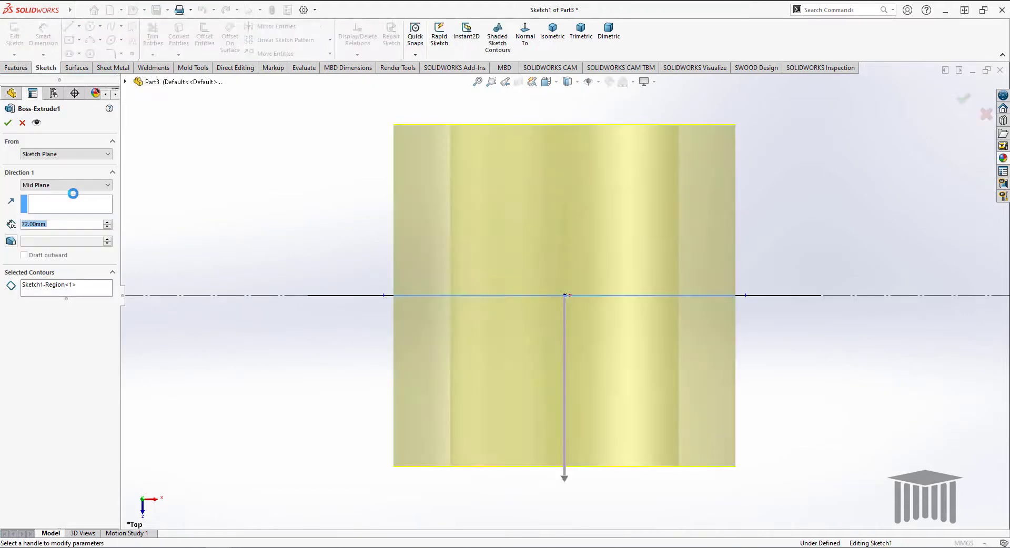
left_click(42, 185)
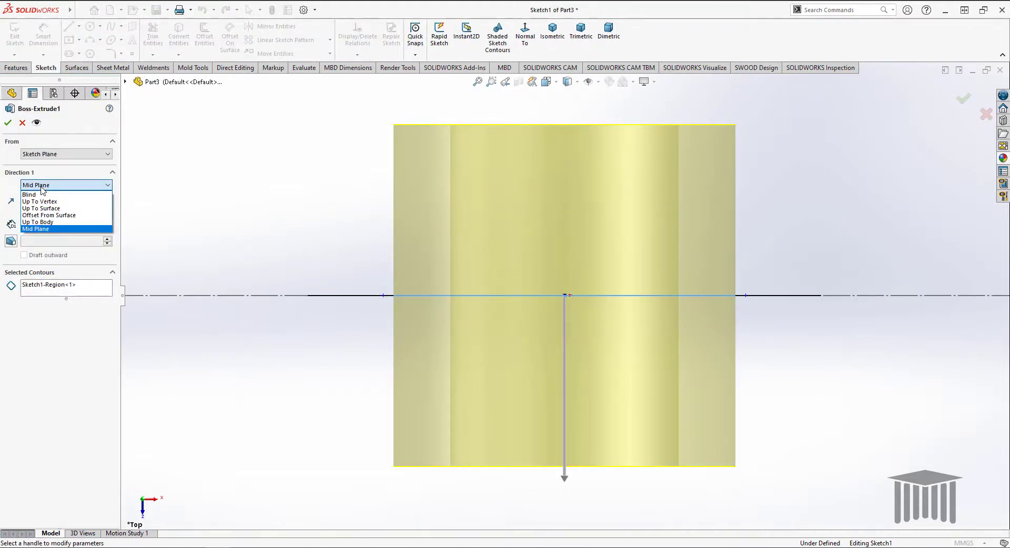
left_click(39, 195)
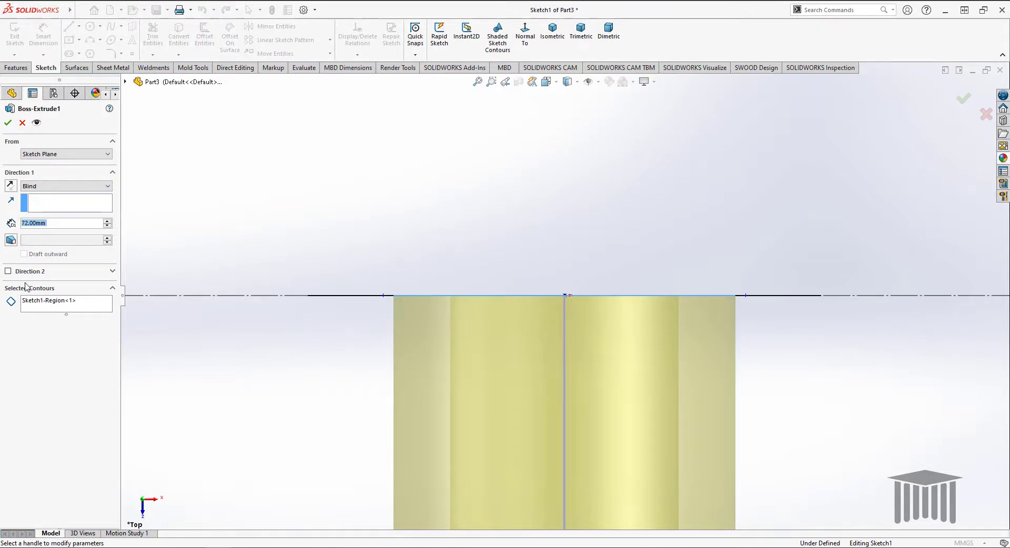
left_click(8, 271)
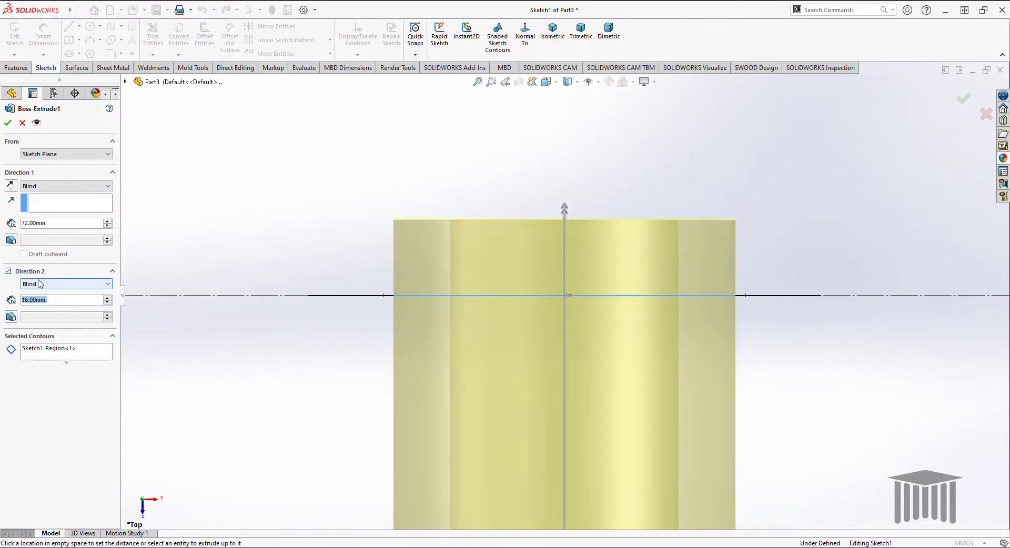
Step: Set the depth of the cylinder extrusion's second direction to 24 mm
left_click(32, 223)
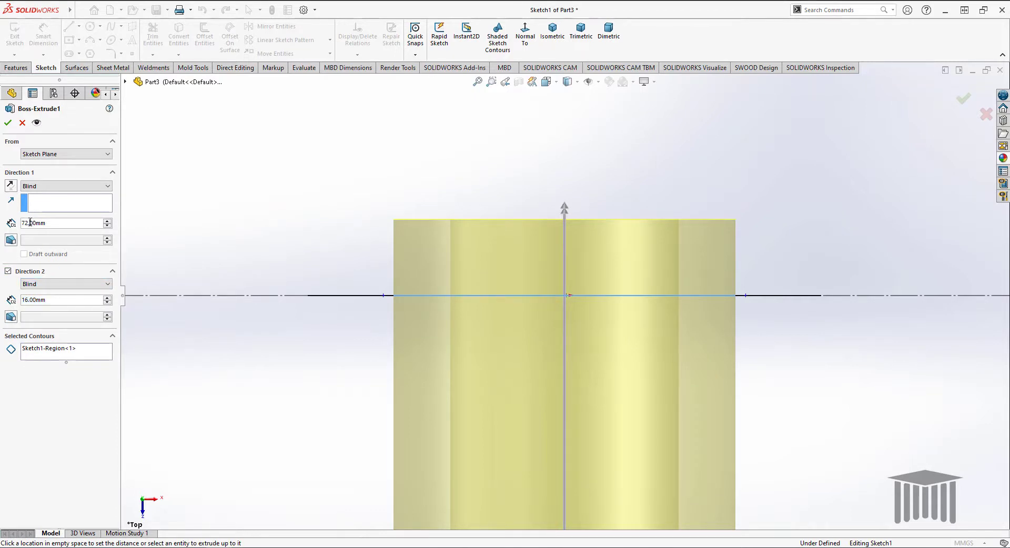
left_click(31, 300)
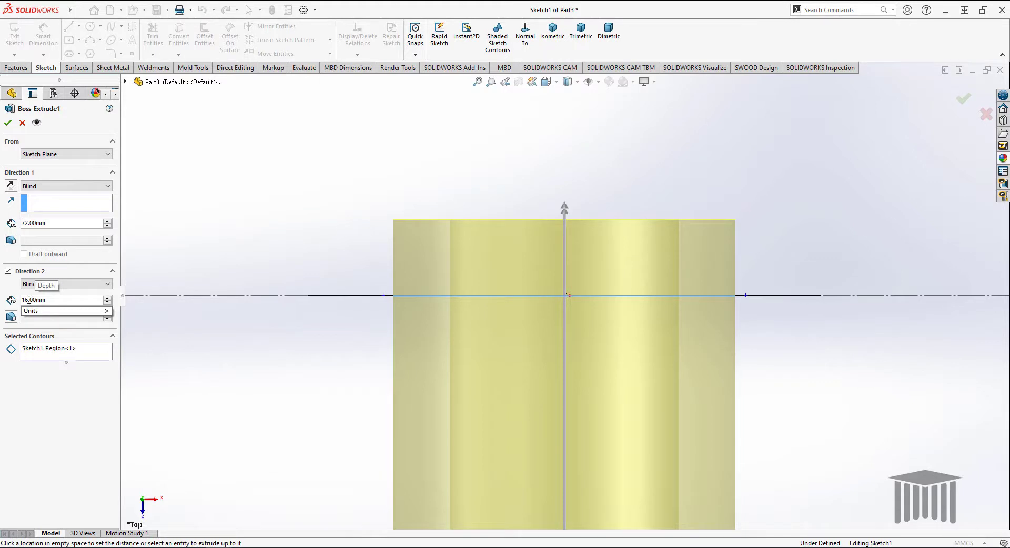
key("BackSpace")
key("BackSpace")
type("24")
left_click(28, 223)
double_click(30, 223)
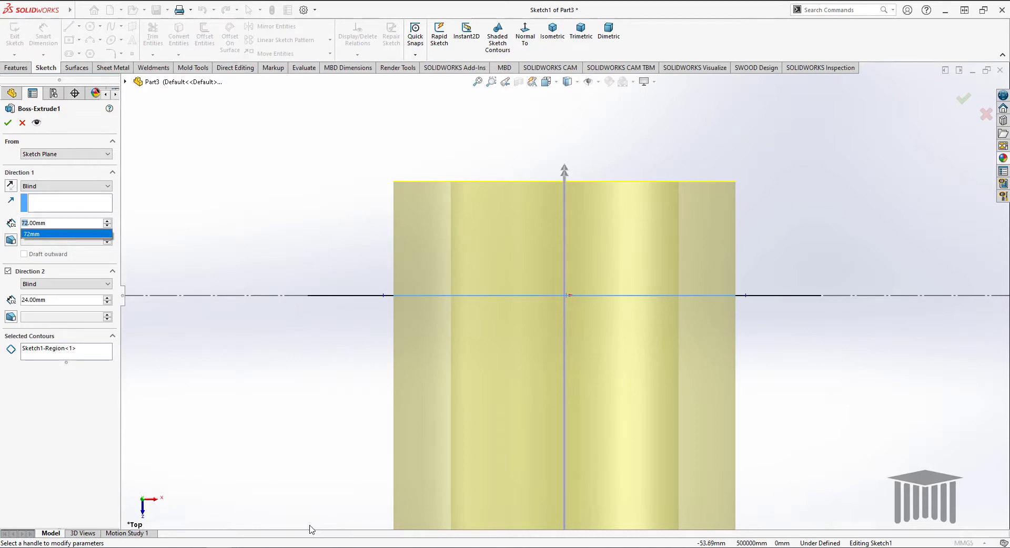
left_click(26, 300)
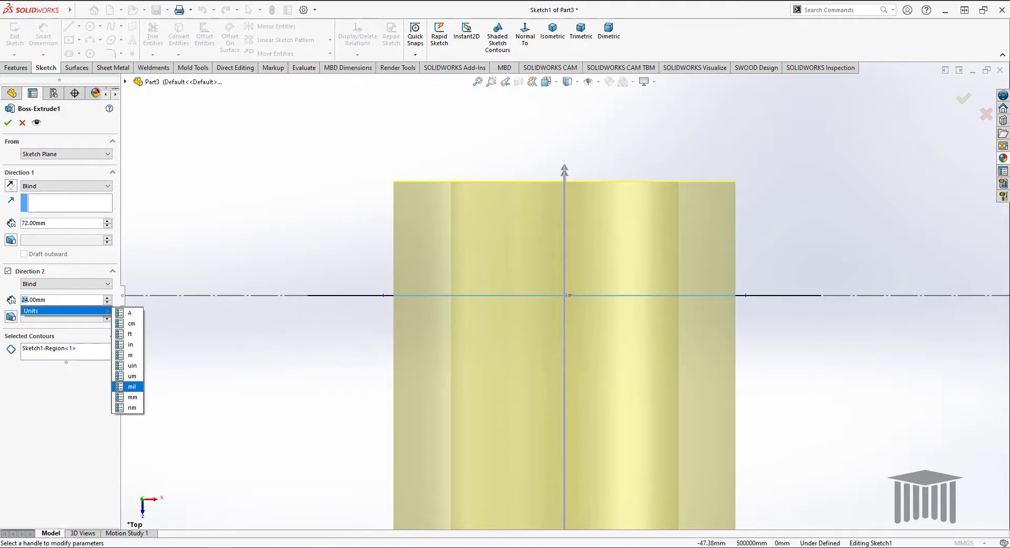
Step: Check the exercise-18 drawing and set the cylinder extrusion's depths to 40 mm in Direction 1 and 32 mm in Direction 2
key("alt+Tab")
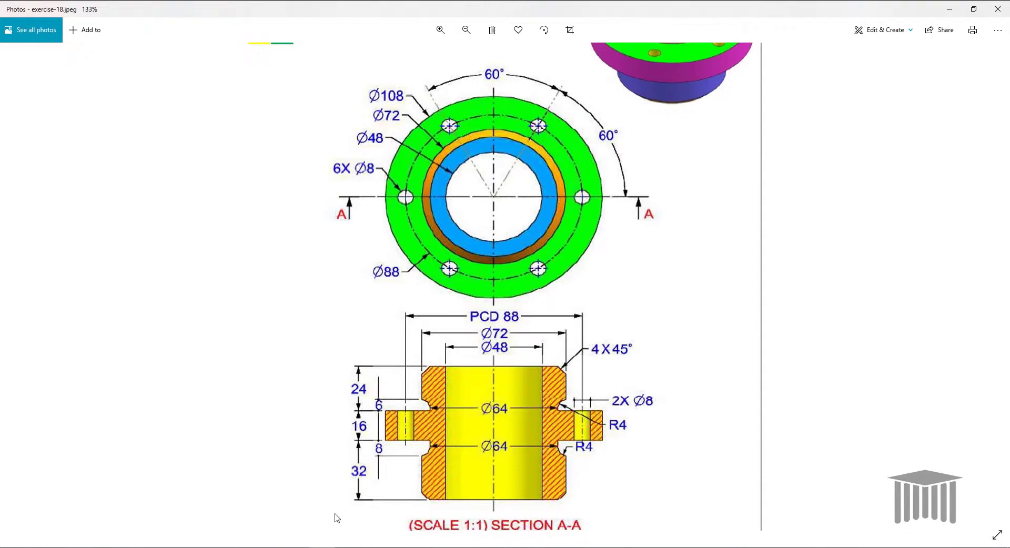
left_click(950, 9)
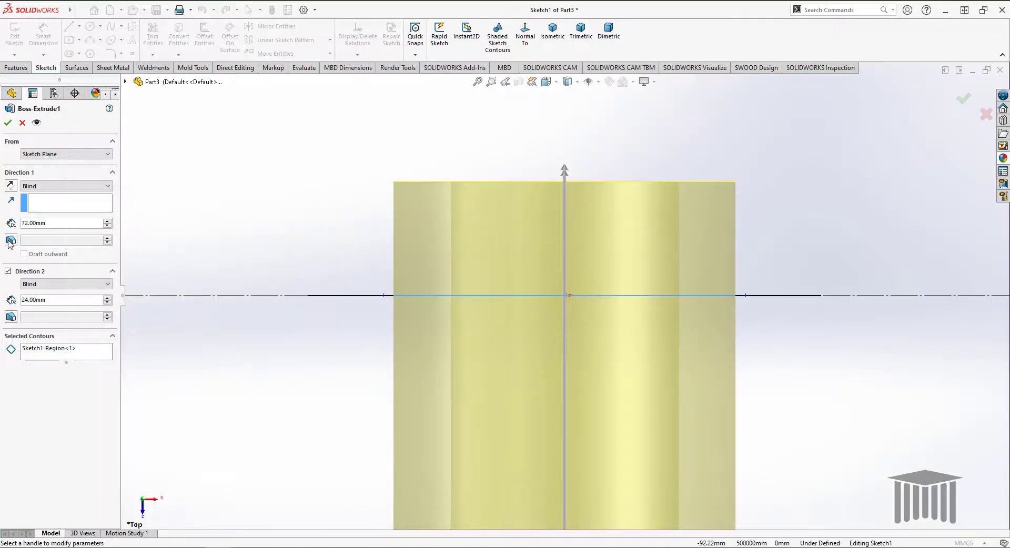
double_click(28, 299)
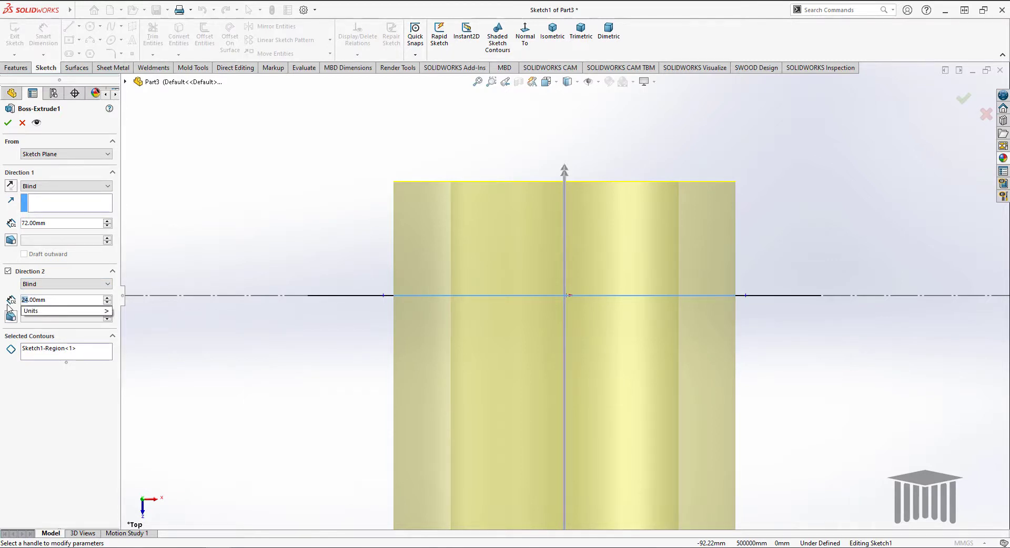
type("32")
double_click(28, 223)
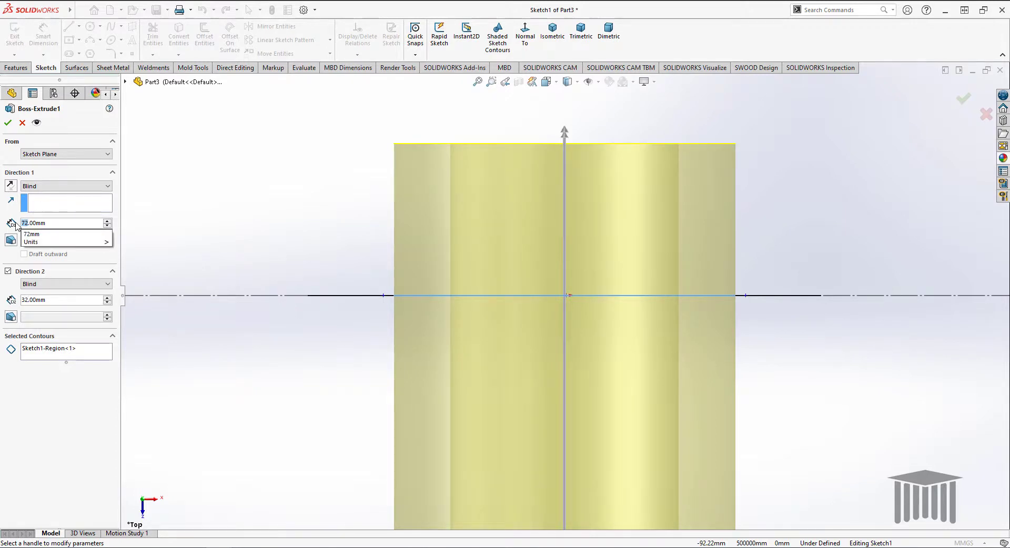
type("40")
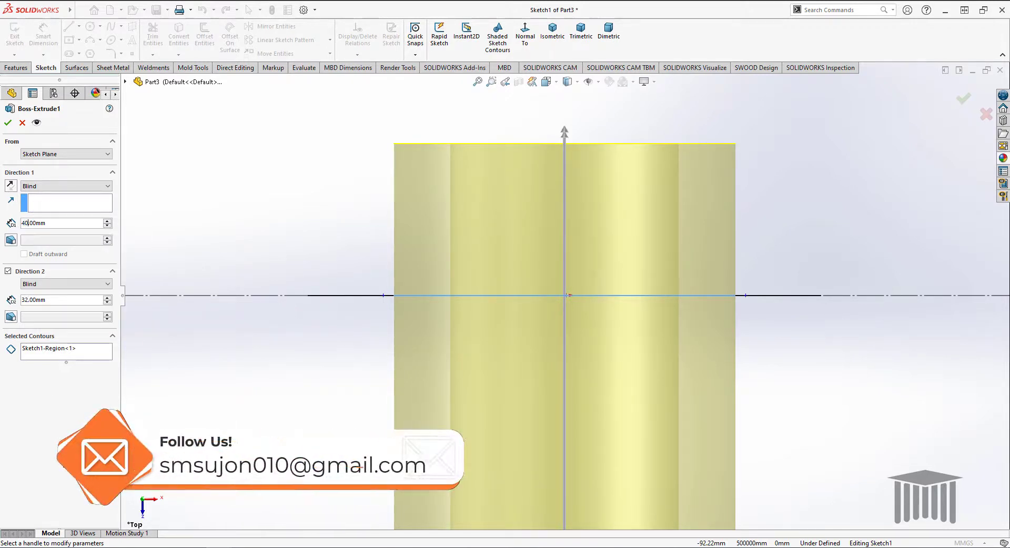
left_click(8, 123)
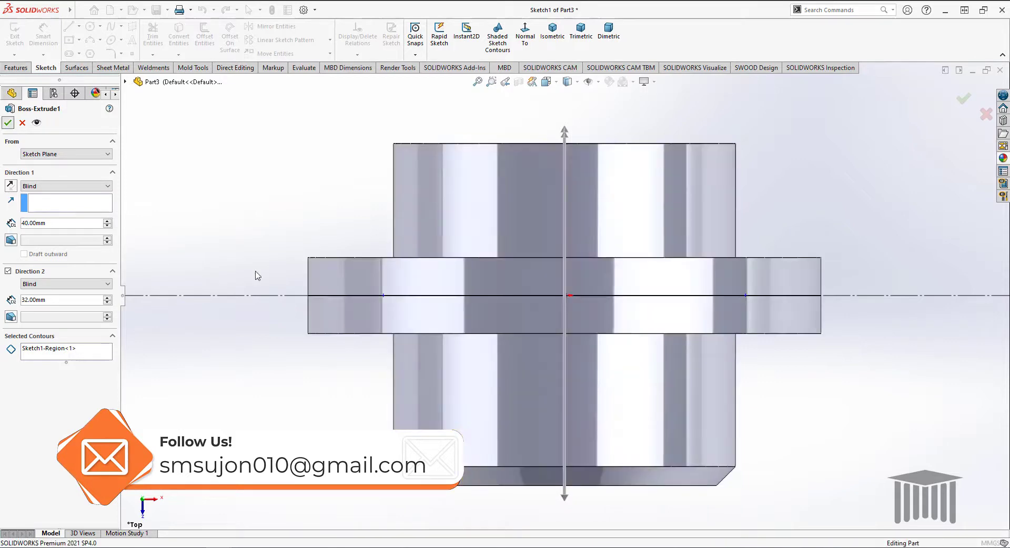
Step: Edit the existing 4 mm chamfer to include the outer edge at the cylinder's opposite, unchamfered end
middle_click_drag(350, 186, 353, 209)
left_click(44, 261)
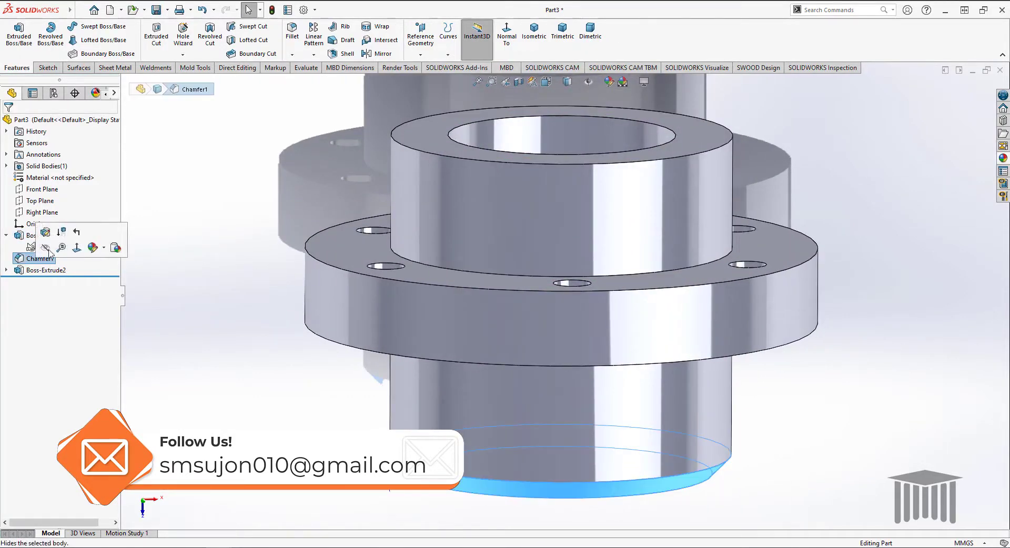
left_click(45, 232)
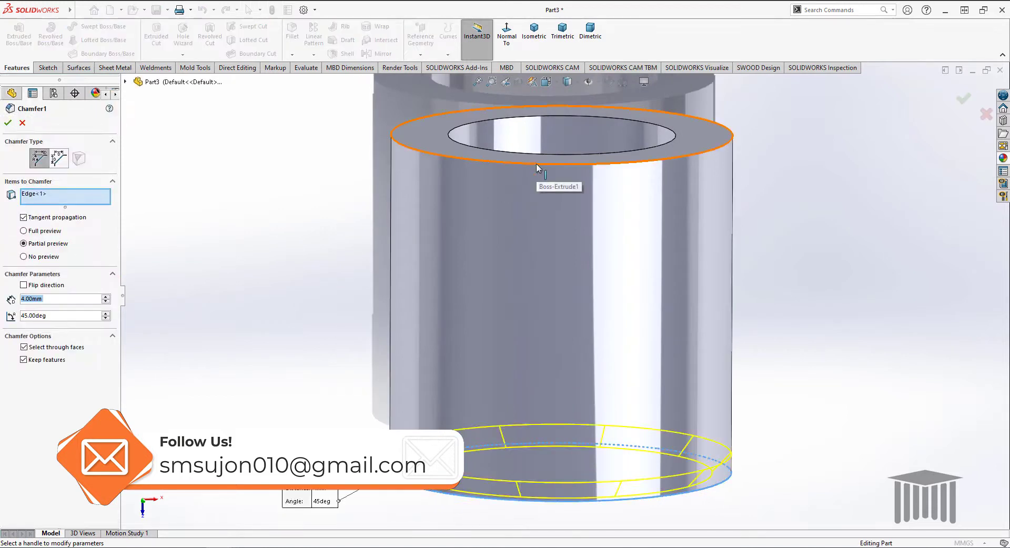
left_click(536, 163)
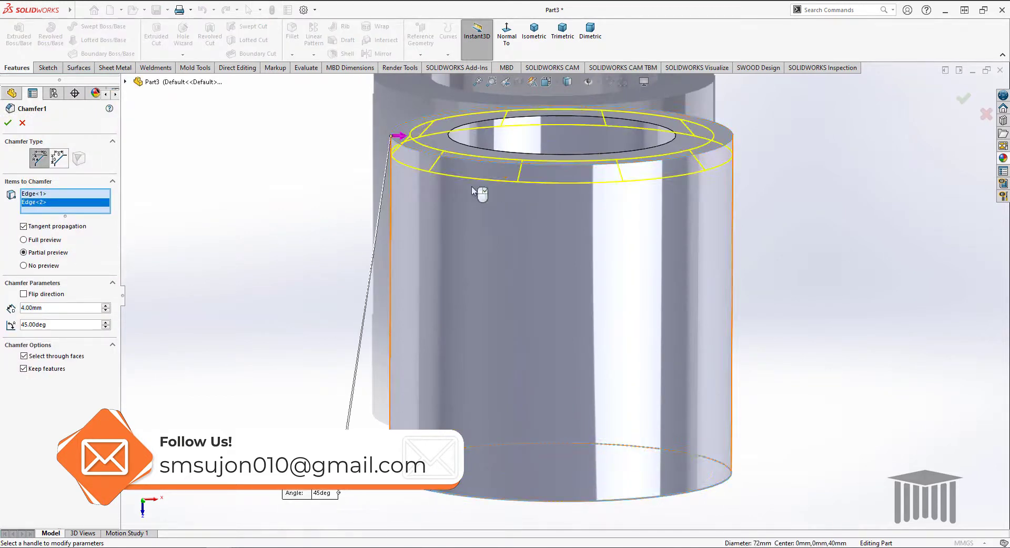
left_click(8, 122)
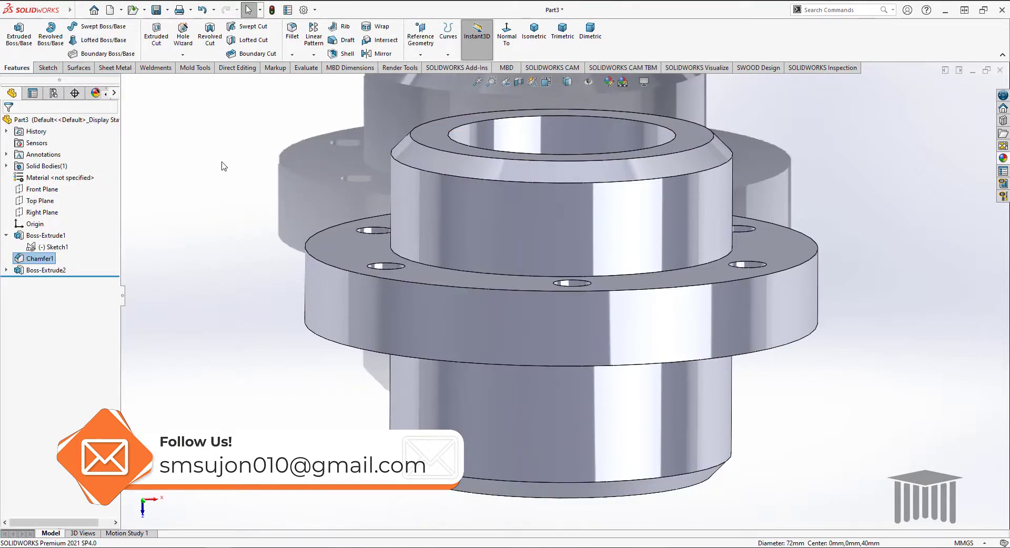
Step: Start a new sketch on the Top Plane, viewed normal to the plane
middle_click_drag(224, 166, 261, 141)
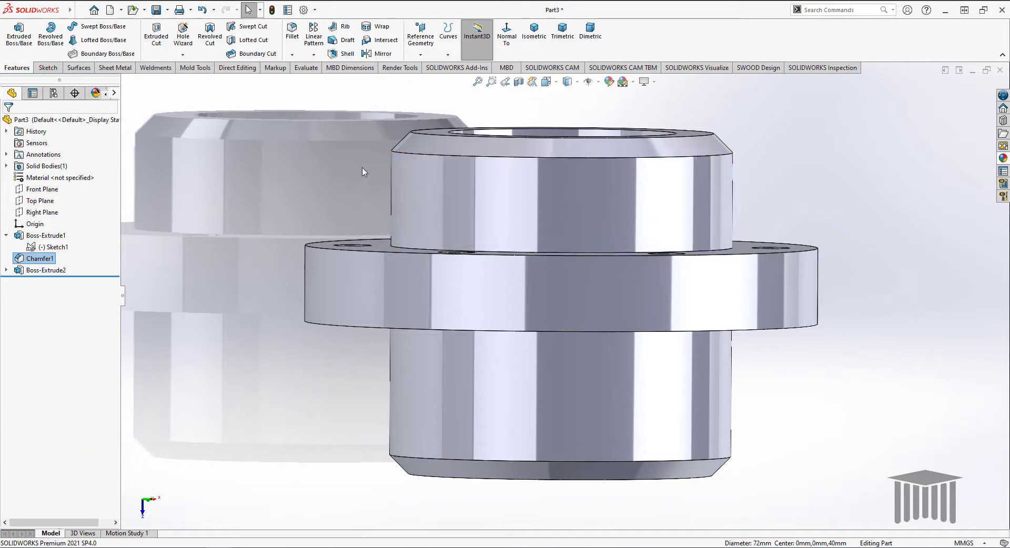
left_click(41, 204)
left_click(42, 204)
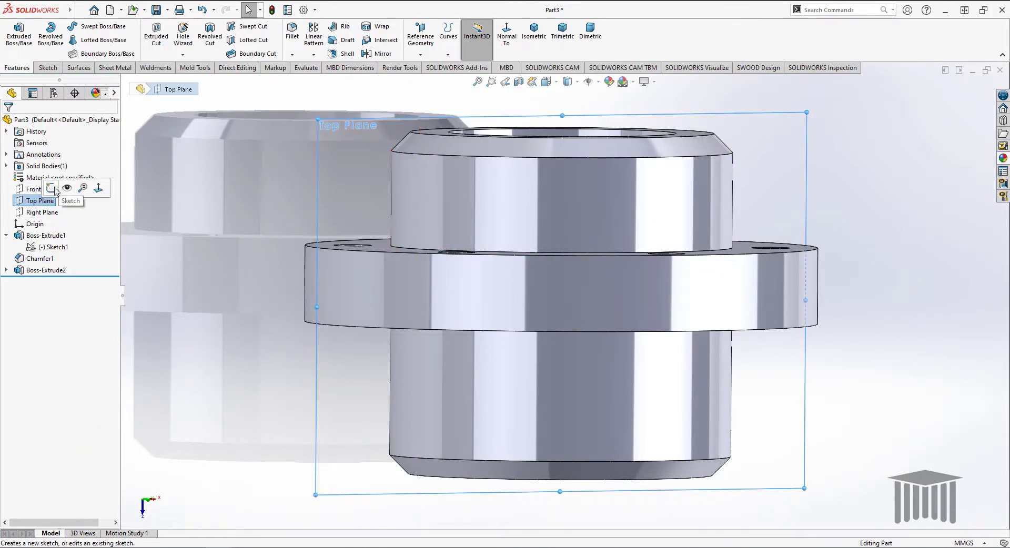
left_click(99, 188)
right_click(37, 202)
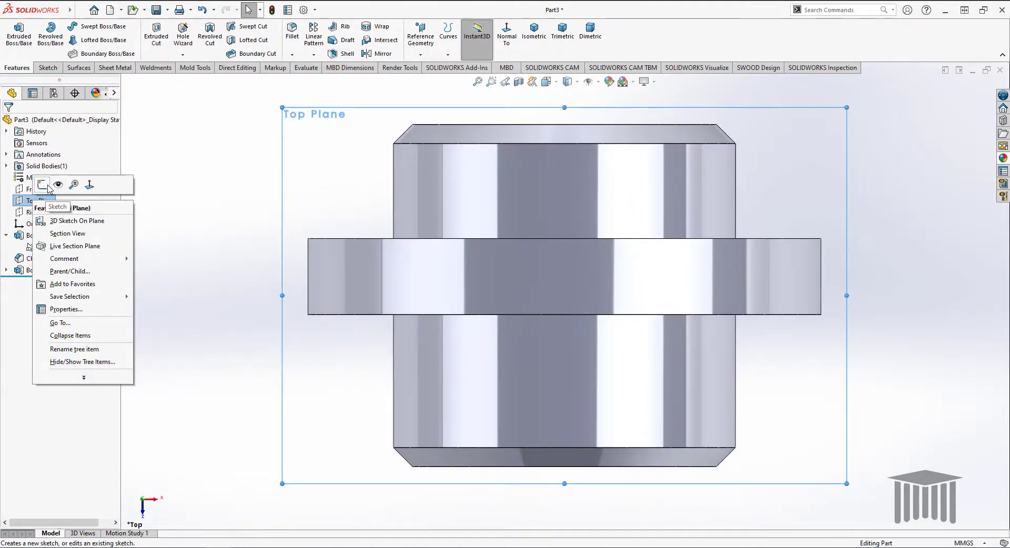
left_click(47, 186)
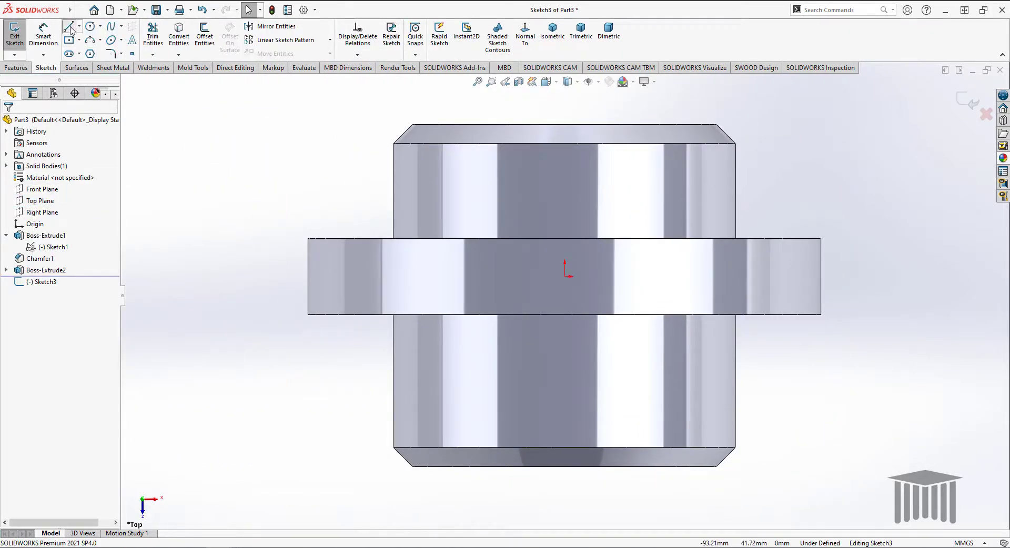
Step: Sketch a closed arc-and-two-lines groove profile, about 3.1 mm wide and 4.7 mm tall, where the cylinder's left side meets the flange's upper face
left_click(71, 27)
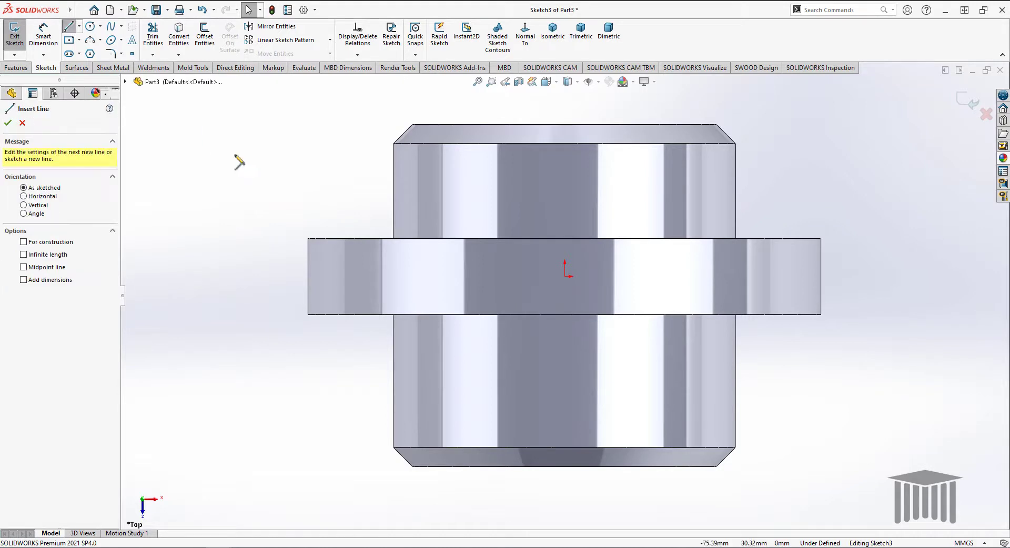
left_click(394, 239)
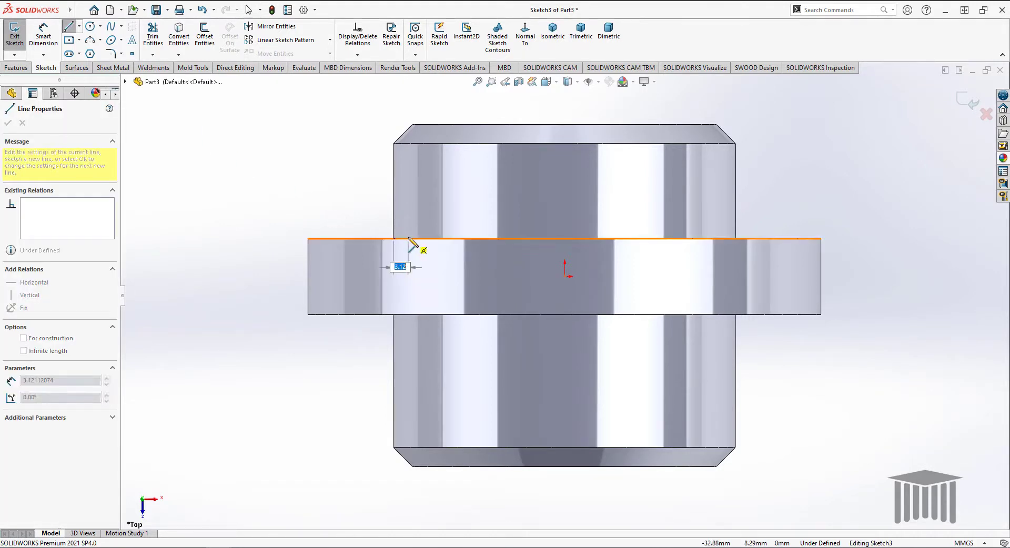
left_click(409, 239)
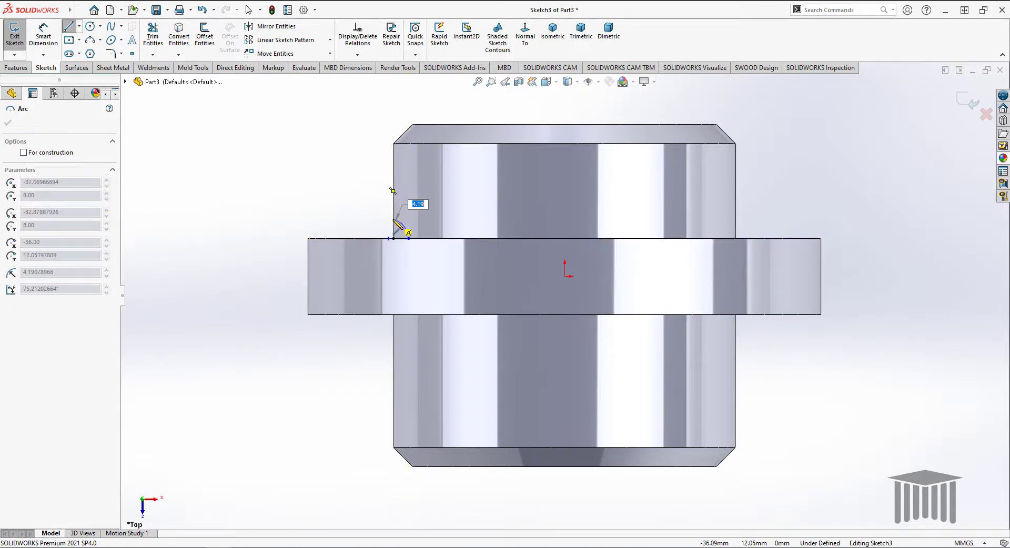
left_click(393, 216)
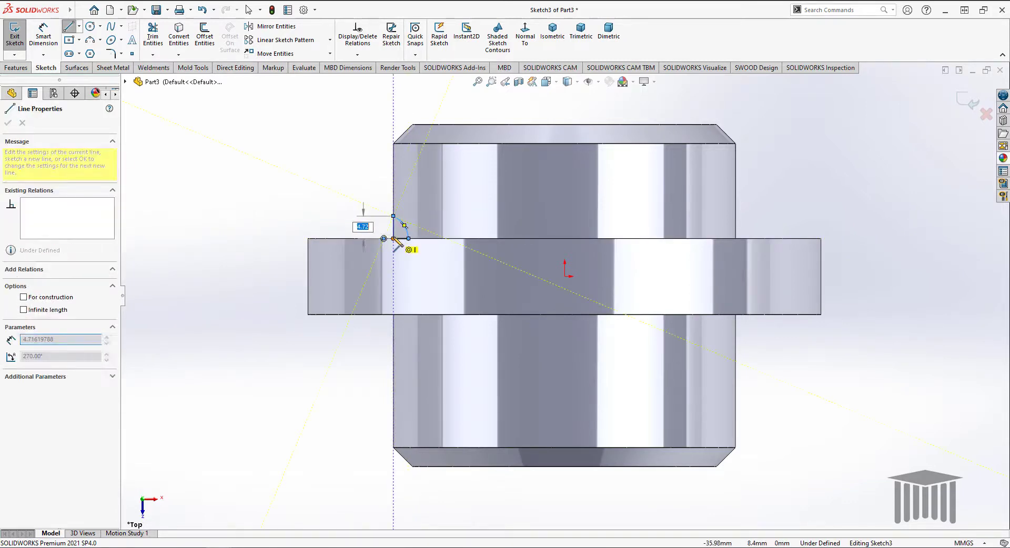
left_click(393, 238)
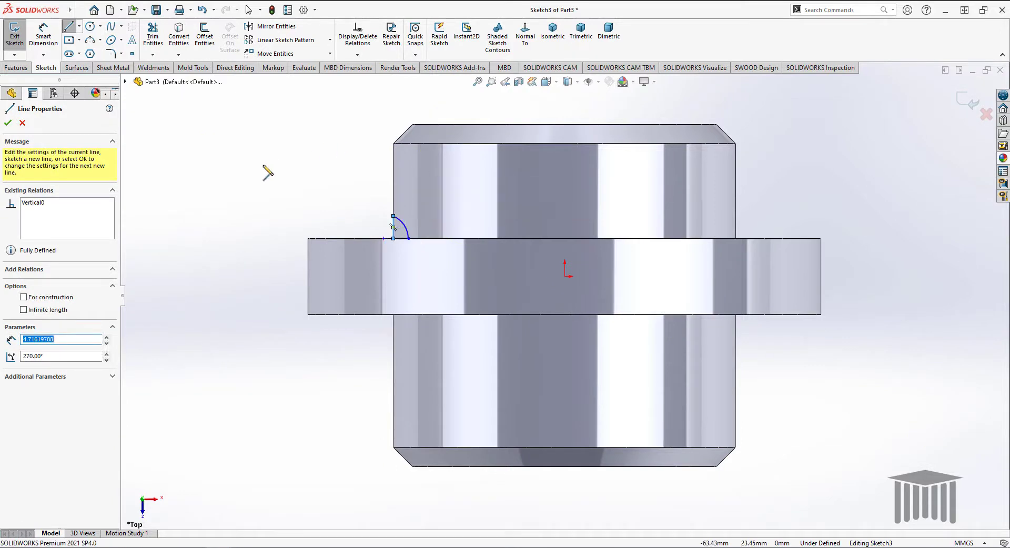
left_click(8, 125)
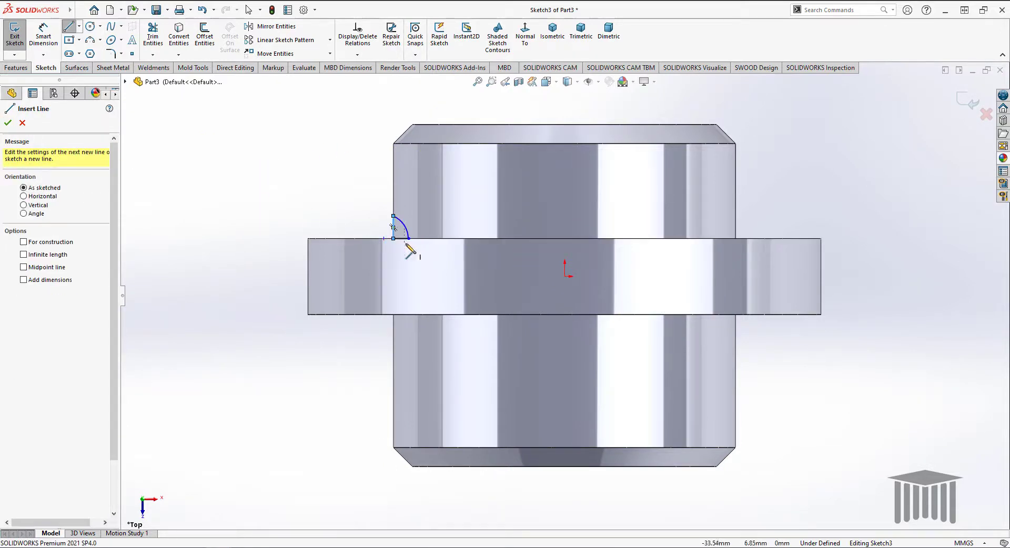
Step: Dimension the vertical line of the groove profile above the flange to 6 mm
scroll(390, 227, "down", 3)
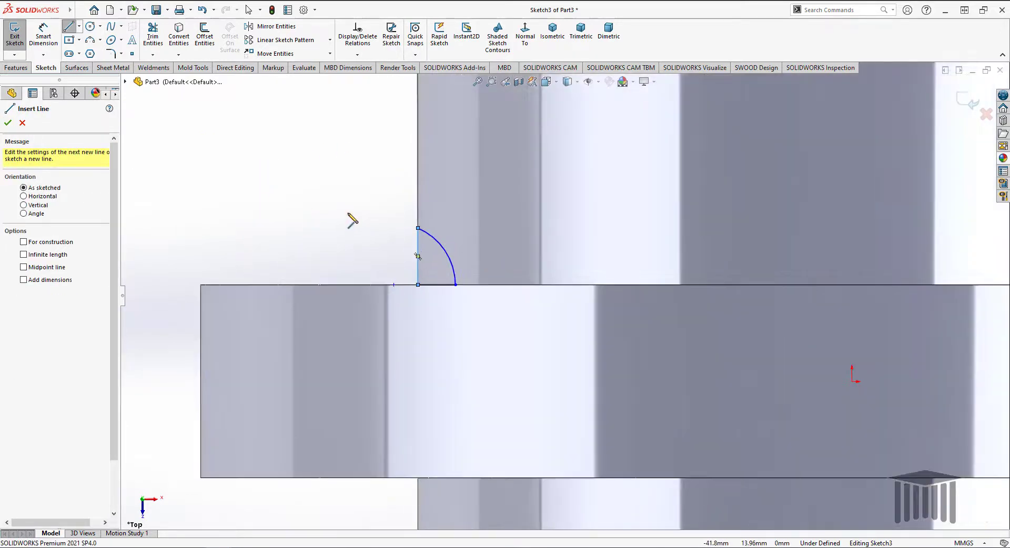
left_click(41, 29)
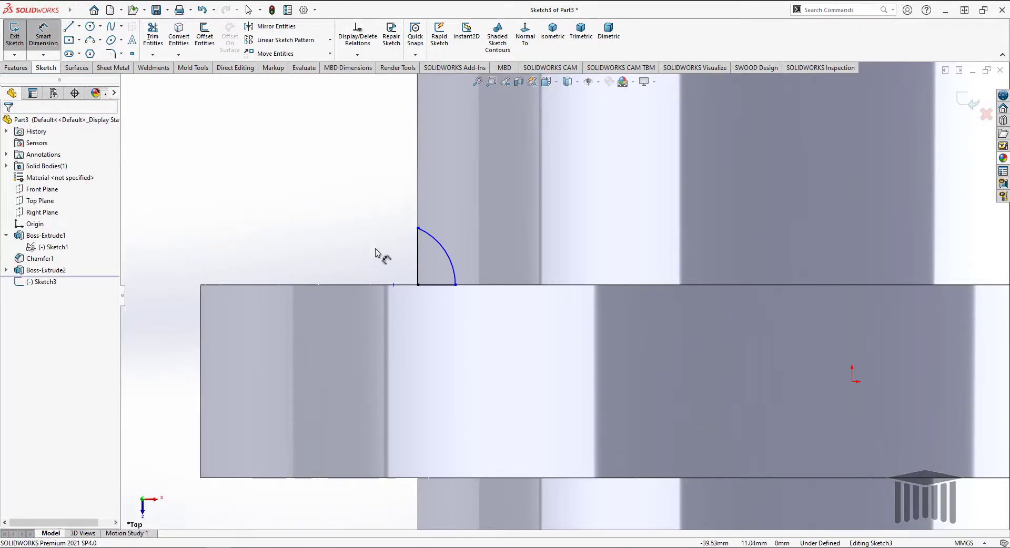
left_click(418, 257)
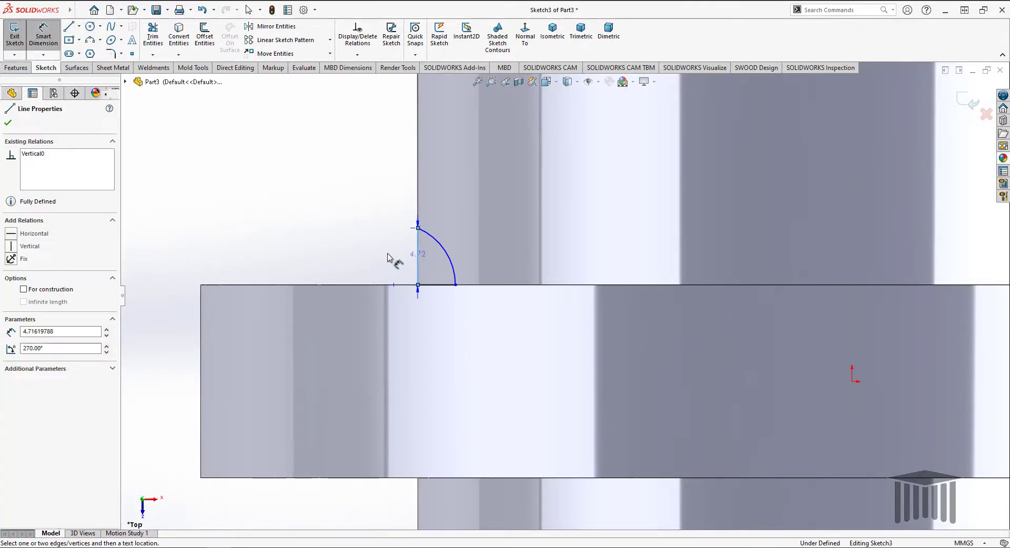
left_click(393, 266)
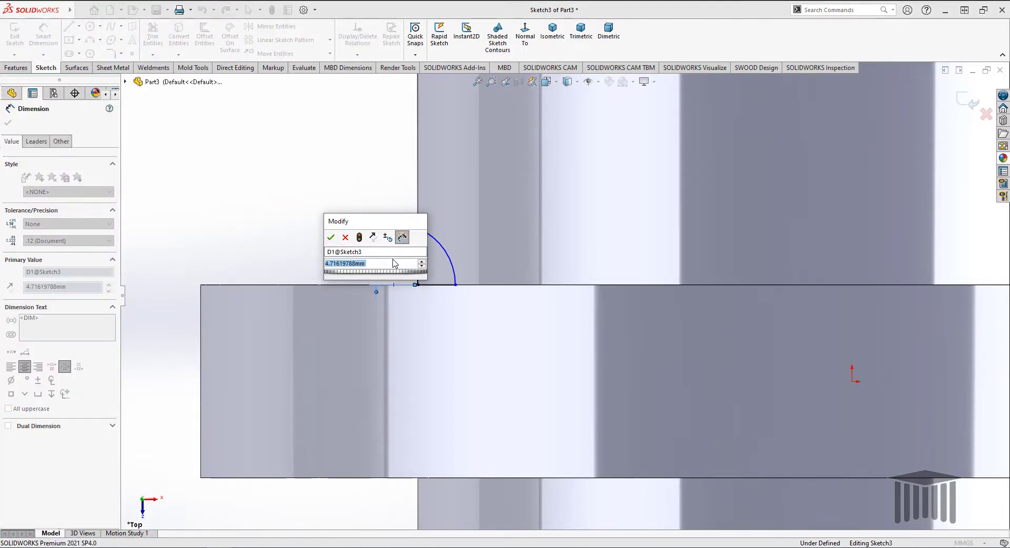
scroll(486, 266, "up", 5)
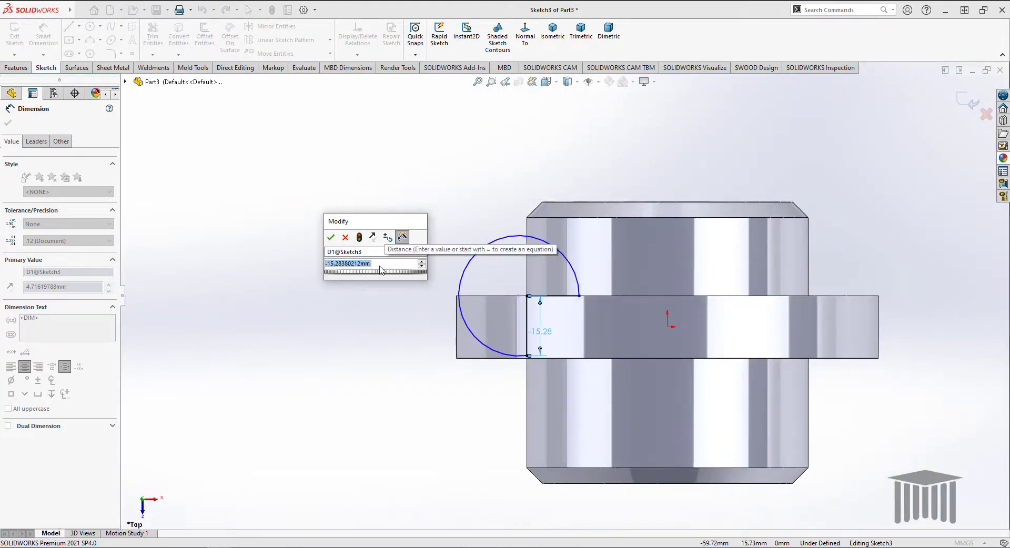
type("6")
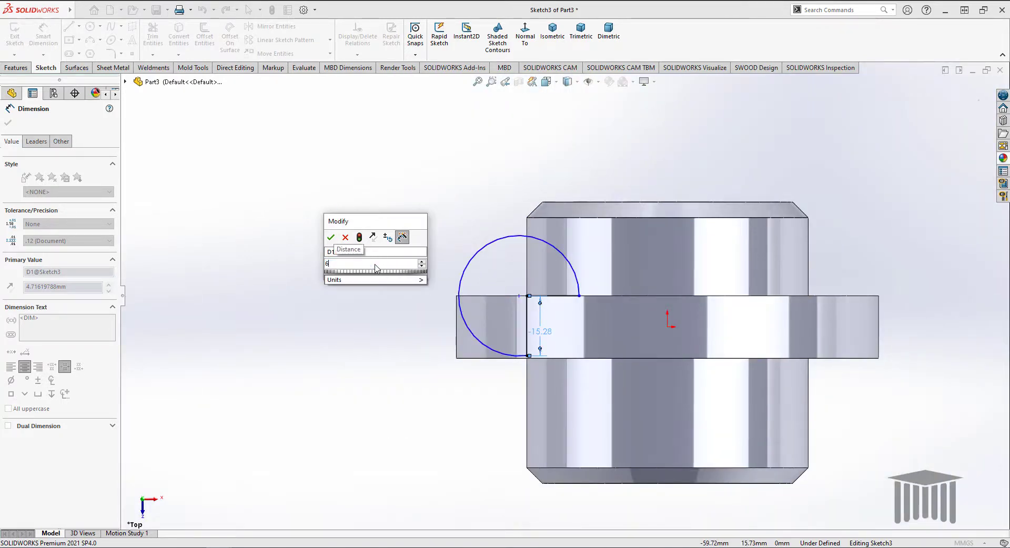
left_click(332, 239)
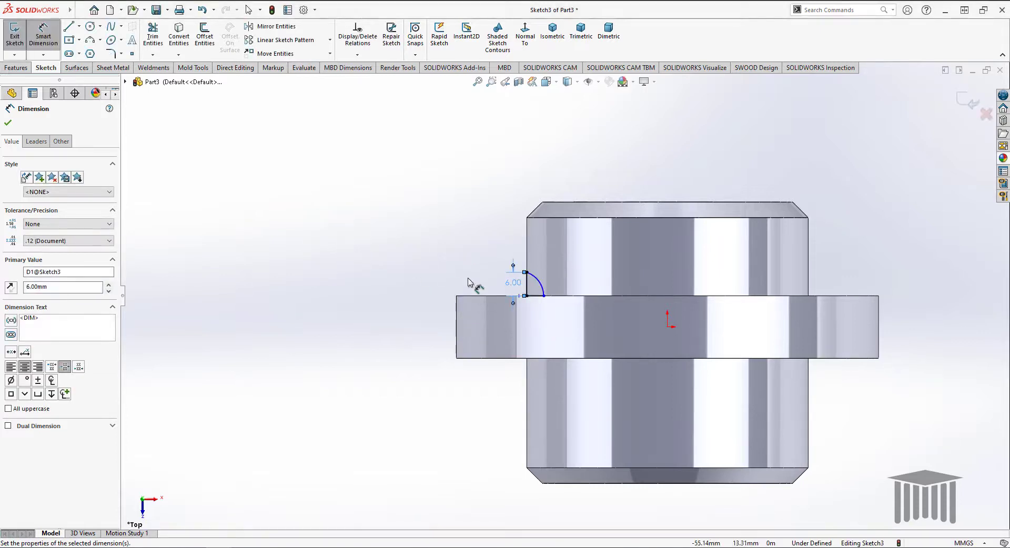
Step: Dimension the radius of the upper groove profile's arc to 8 mm
scroll(604, 300, "down", 2)
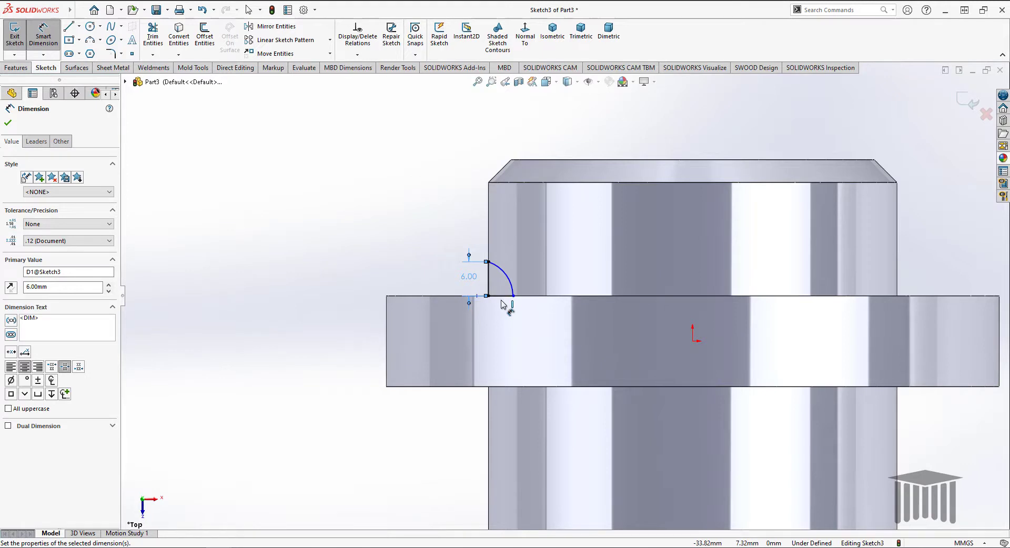
left_click(509, 281)
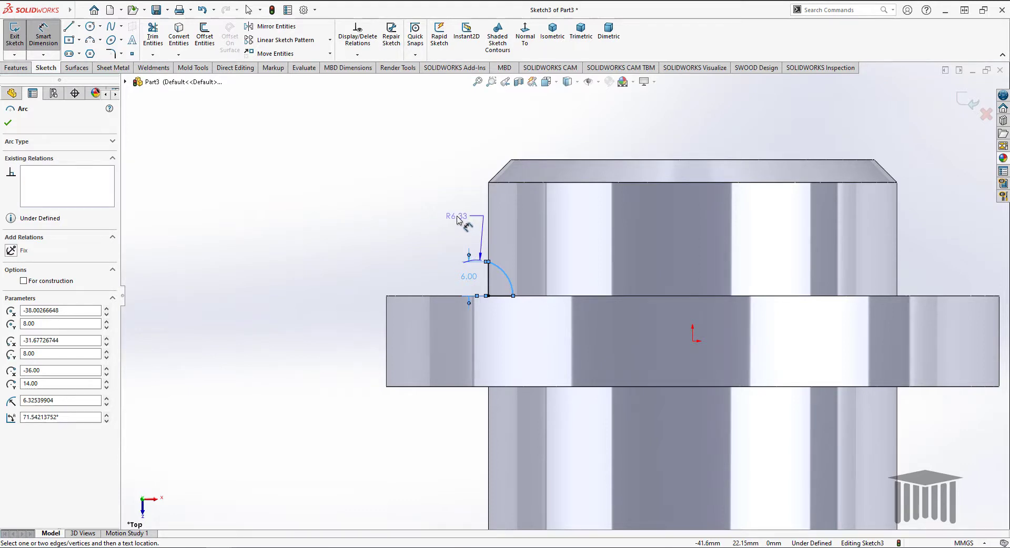
left_click(458, 220)
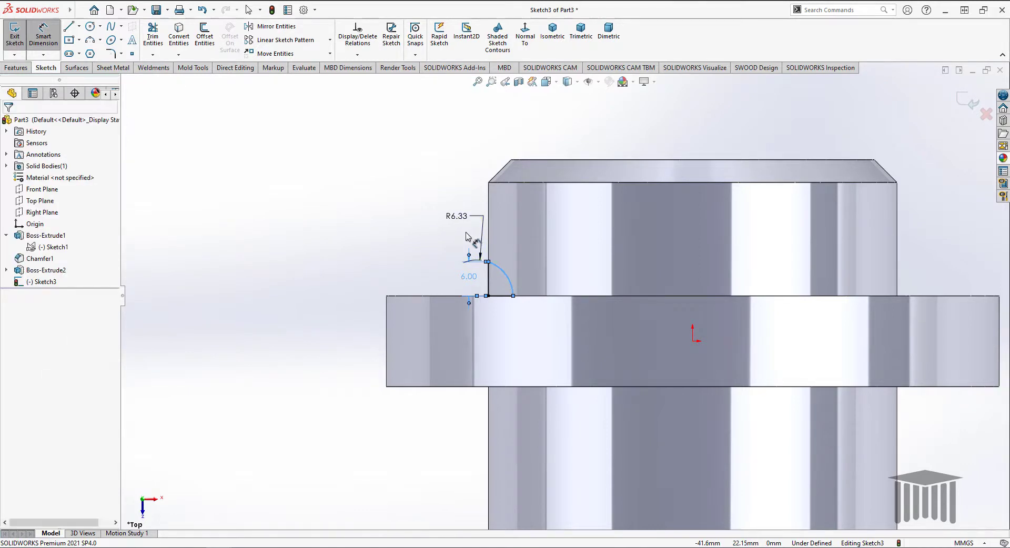
type("8")
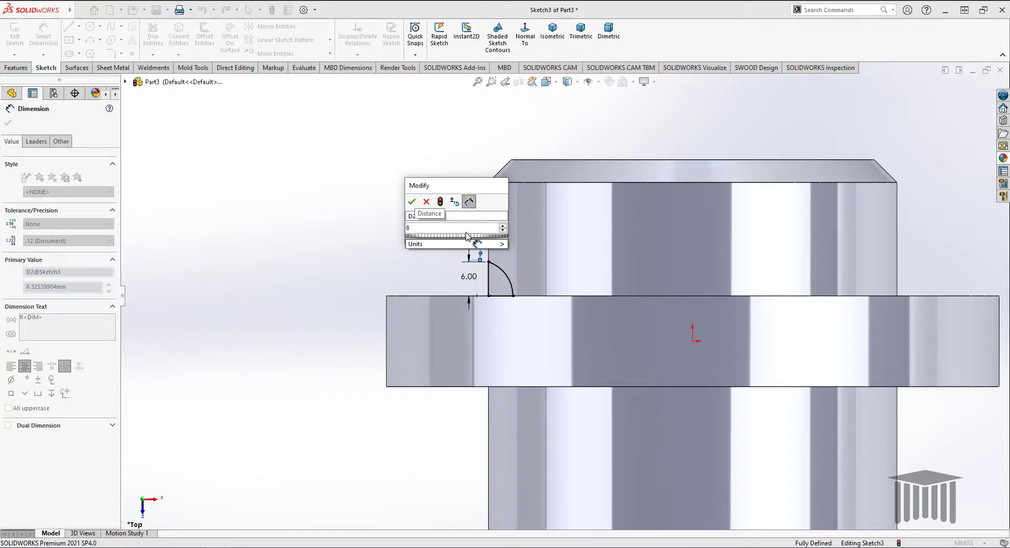
key("Return")
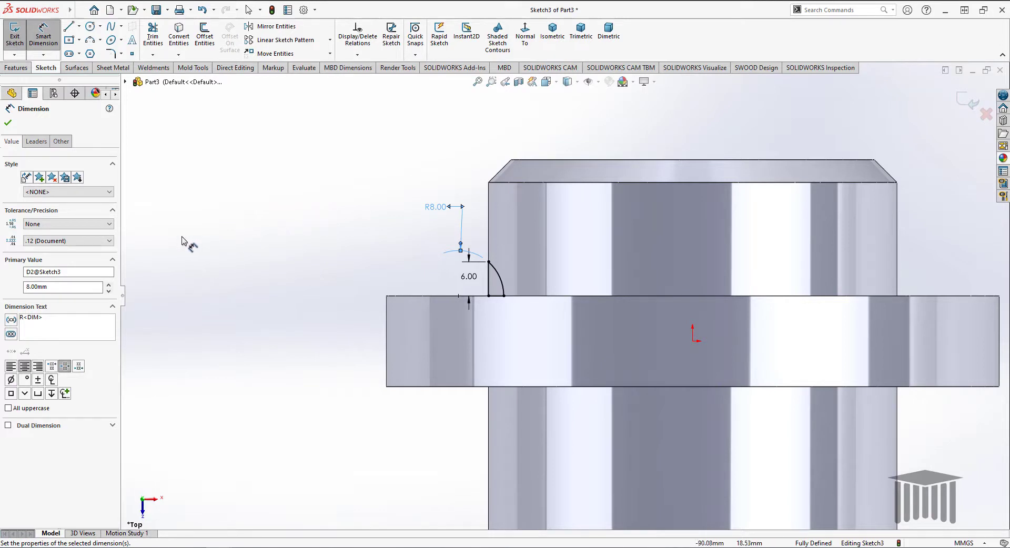
key("Escape")
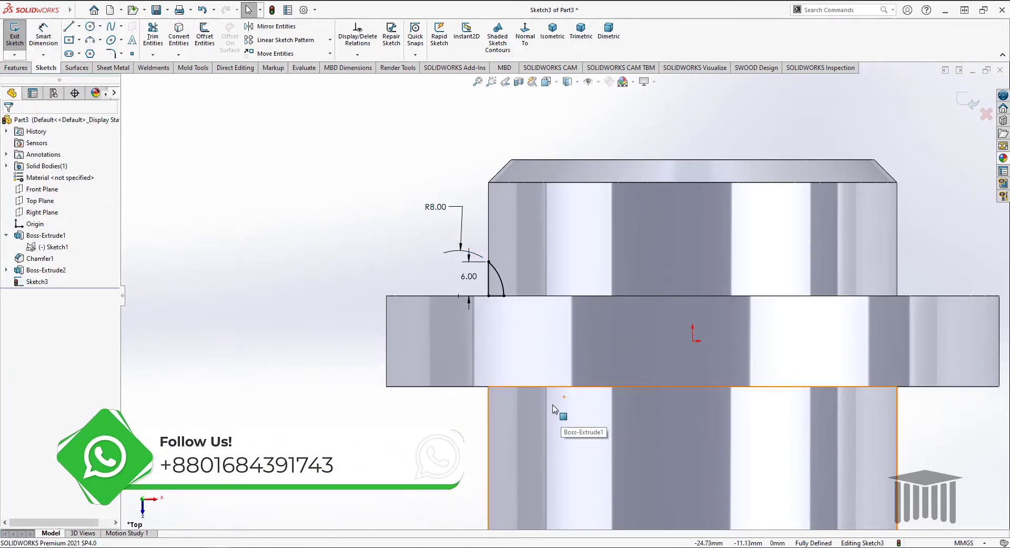
Step: Sketch a second closed arc-and-lines groove profile, about 3.8 mm wide and 4.8 mm tall, at the cylinder's left side directly below the flange
key("l")
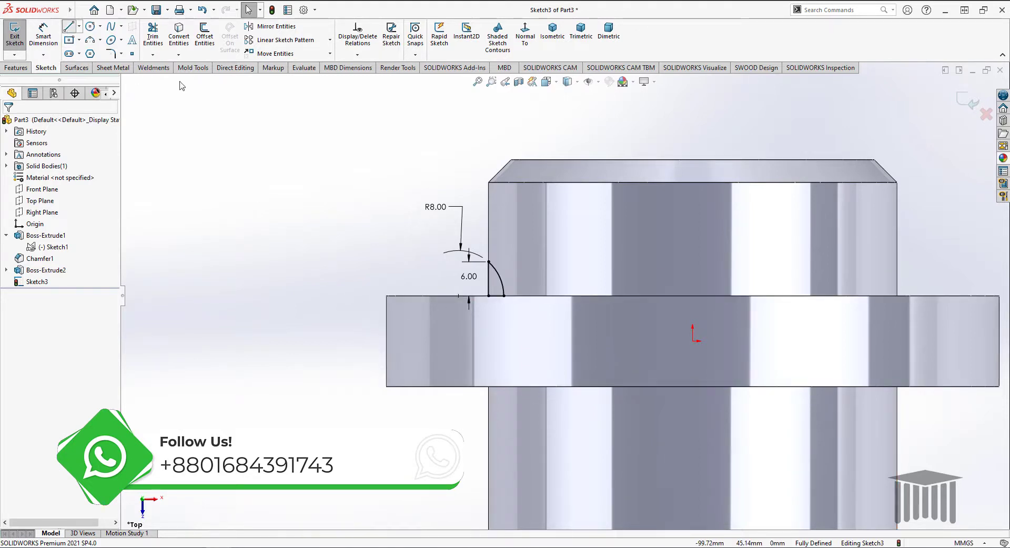
left_click(488, 388)
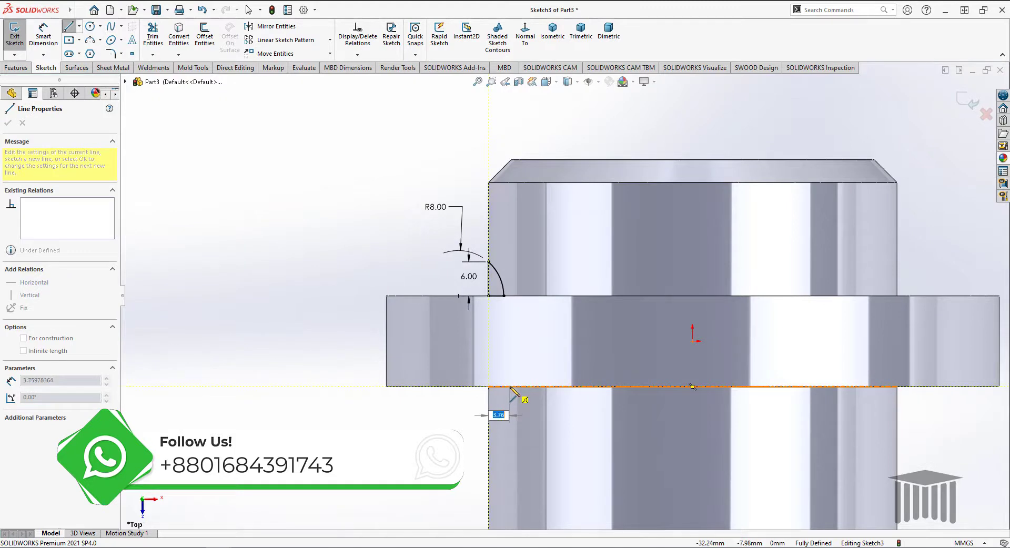
left_click(510, 387)
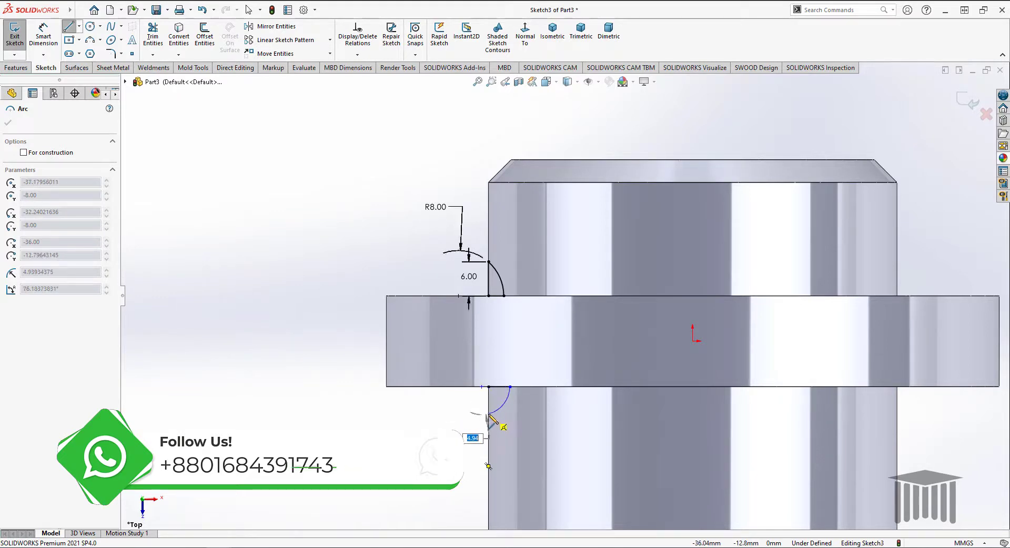
left_click(488, 413)
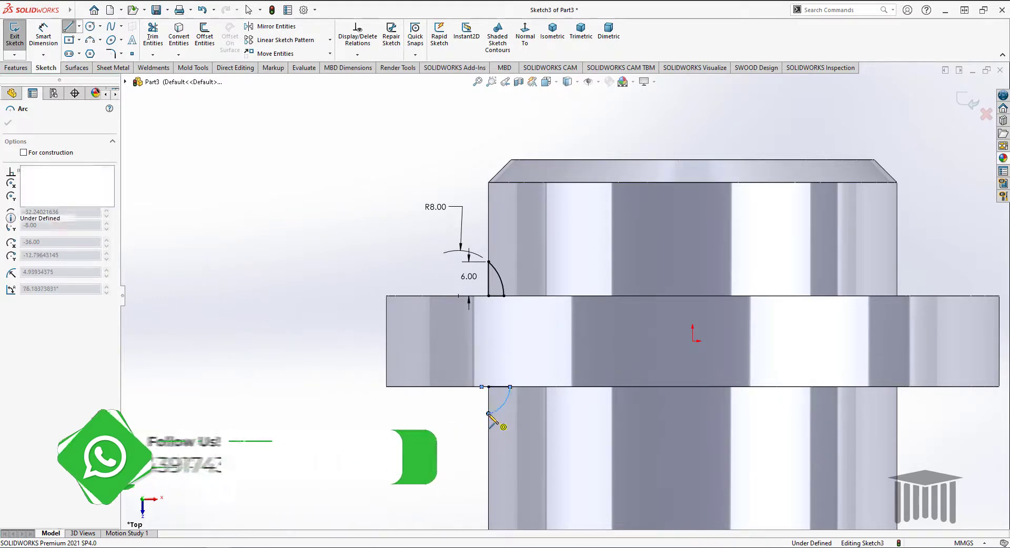
double_click(489, 387)
scroll(476, 436, "down", 3)
scroll(563, 399, "down", 2)
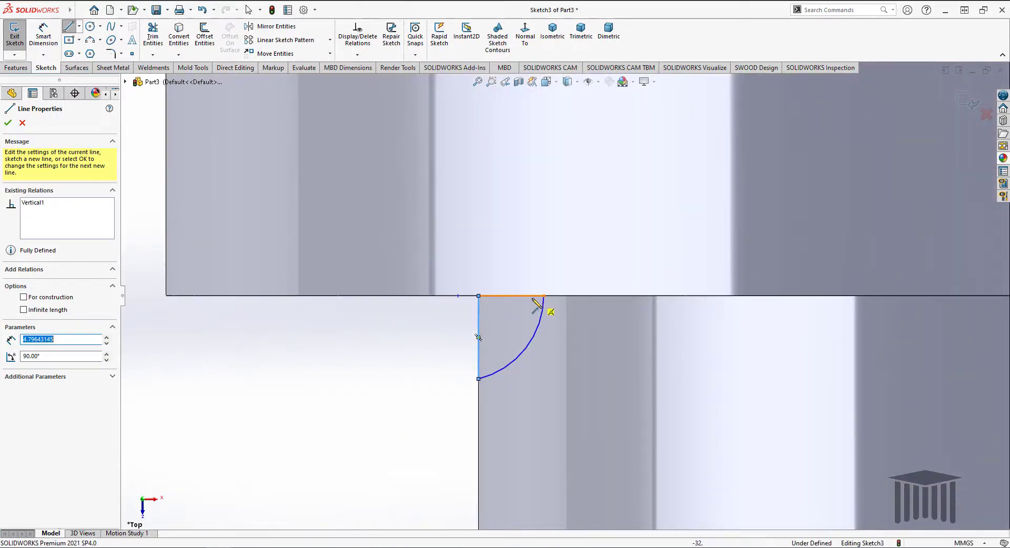
right_click(404, 333)
left_click(428, 337)
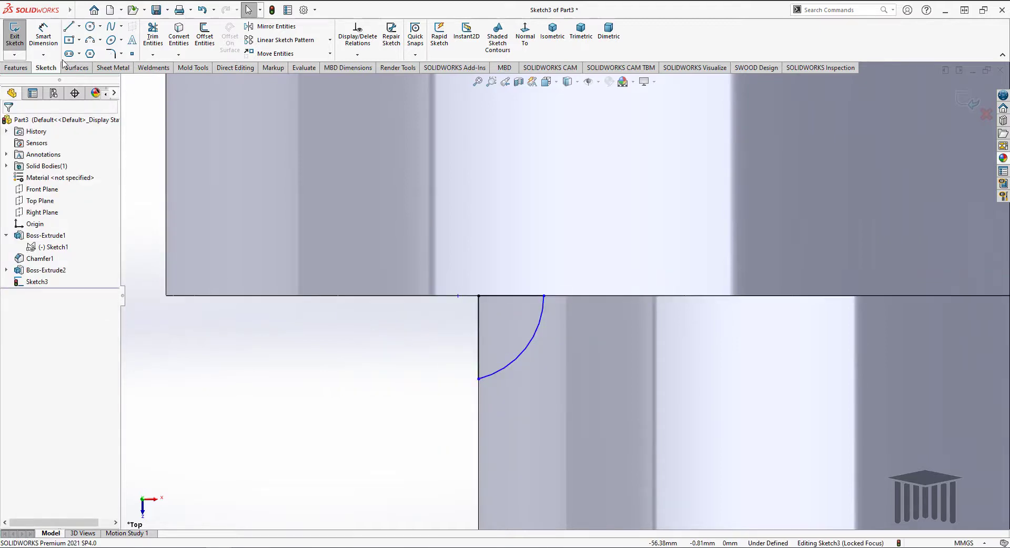
Step: Dimension the vertical line of the groove profile below the flange to 8 mm
left_click(44, 34)
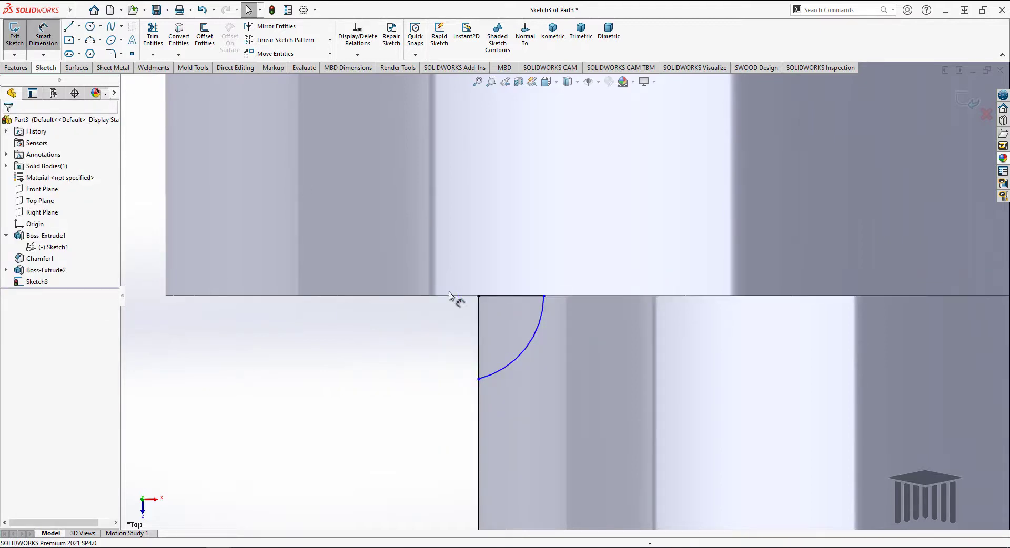
left_click(479, 334)
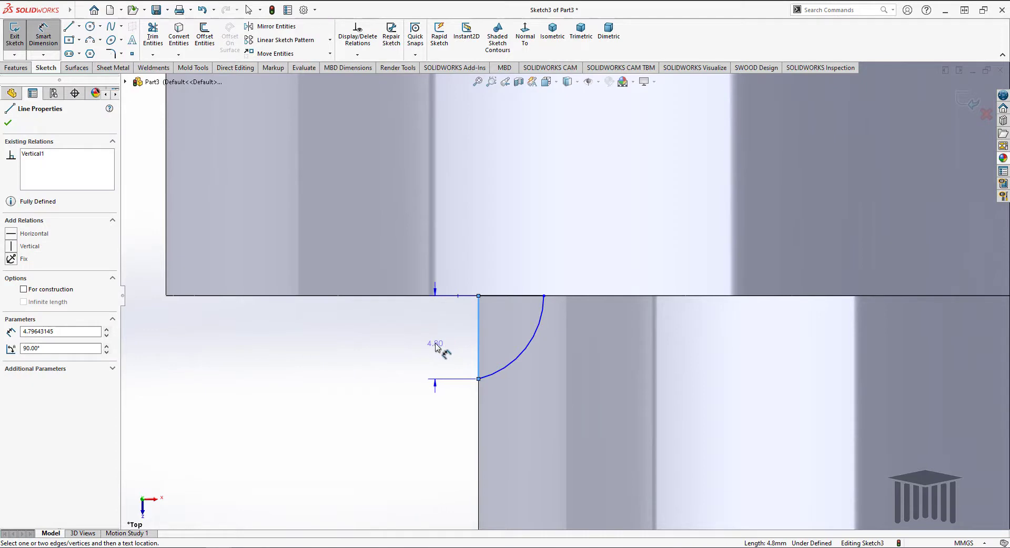
left_click(435, 347)
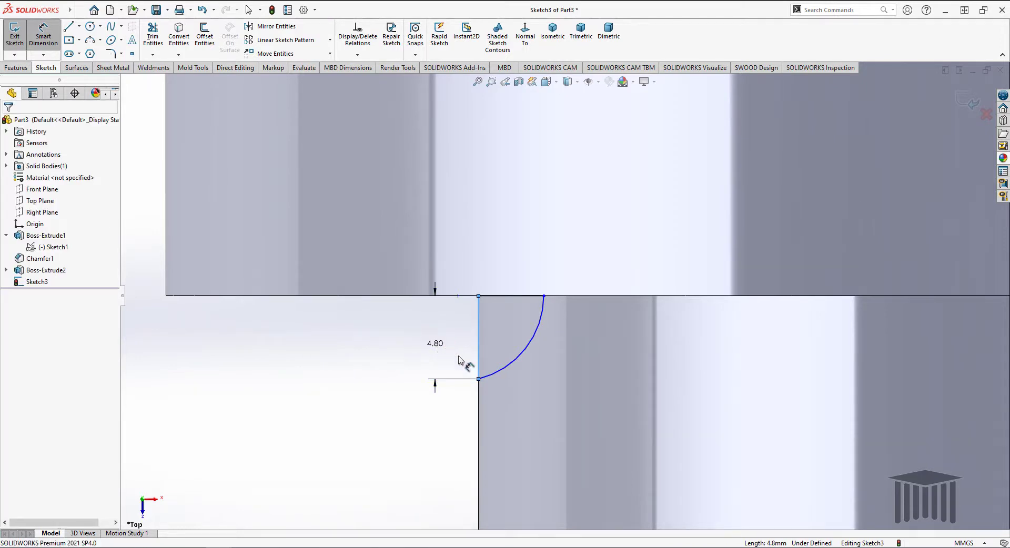
type("8")
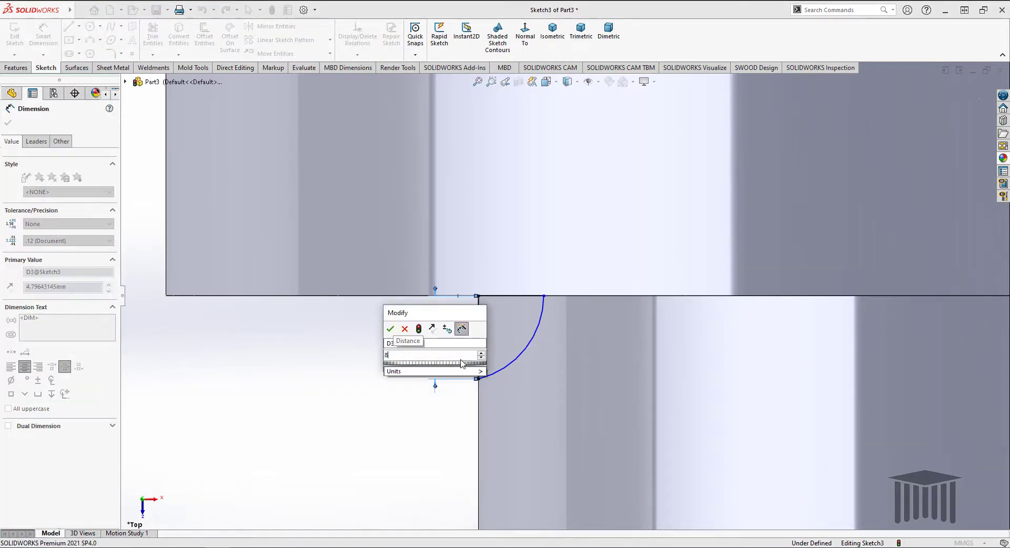
key("Return")
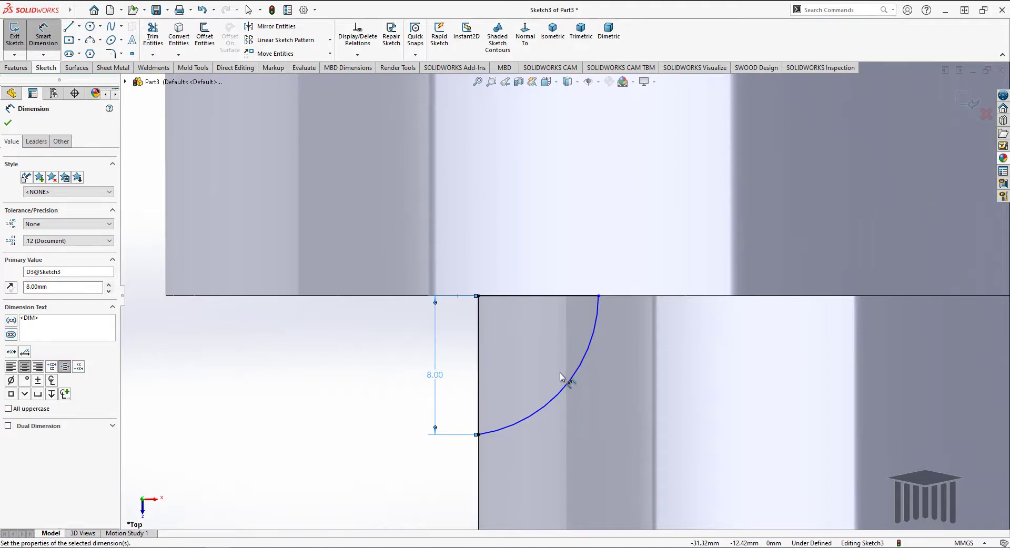
Step: Dimension the radius of the lower groove profile's arc to 4 mm, checking the exercise-18 drawing in Photos before returning to SOLIDWORKS
left_click(568, 382)
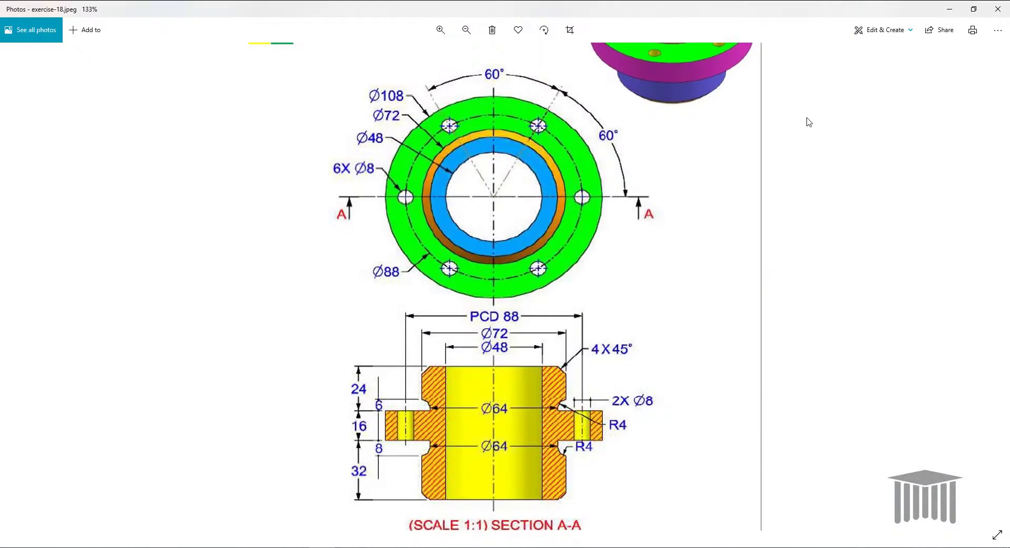
left_click(974, 9)
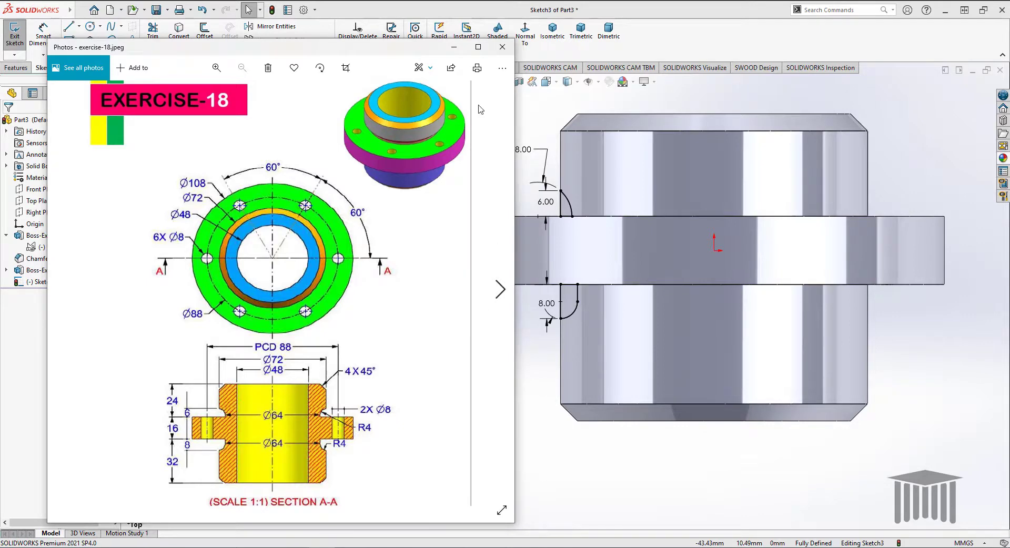
left_click(569, 10)
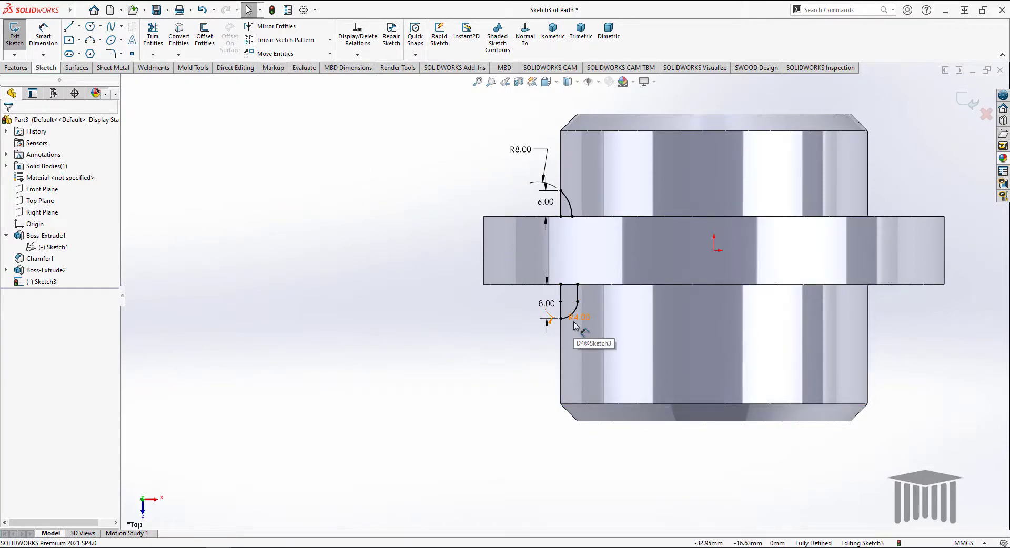
Step: Sketch a vertical midpoint line about 103 mm long, centred on the origin, and make it construction geometry
left_click(79, 26)
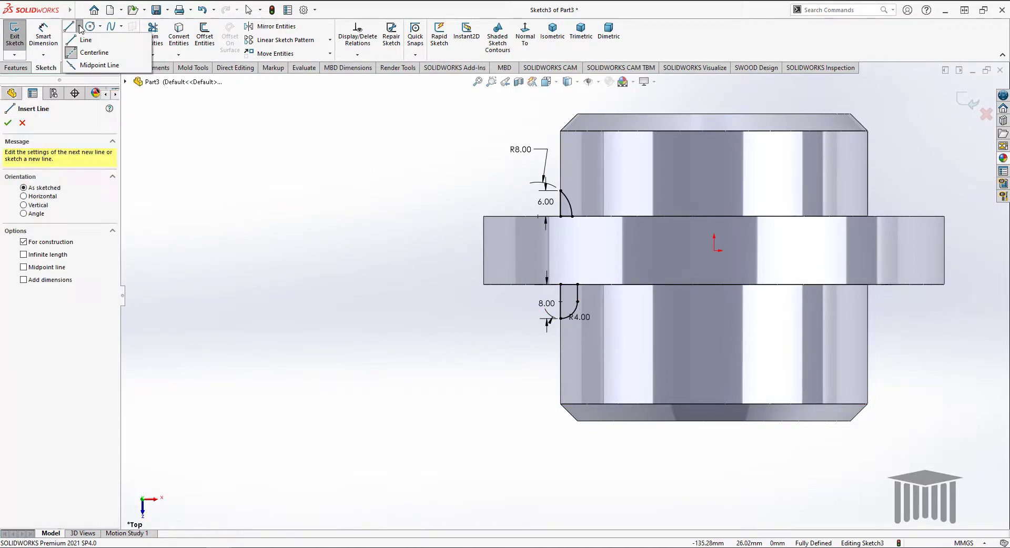
left_click(98, 65)
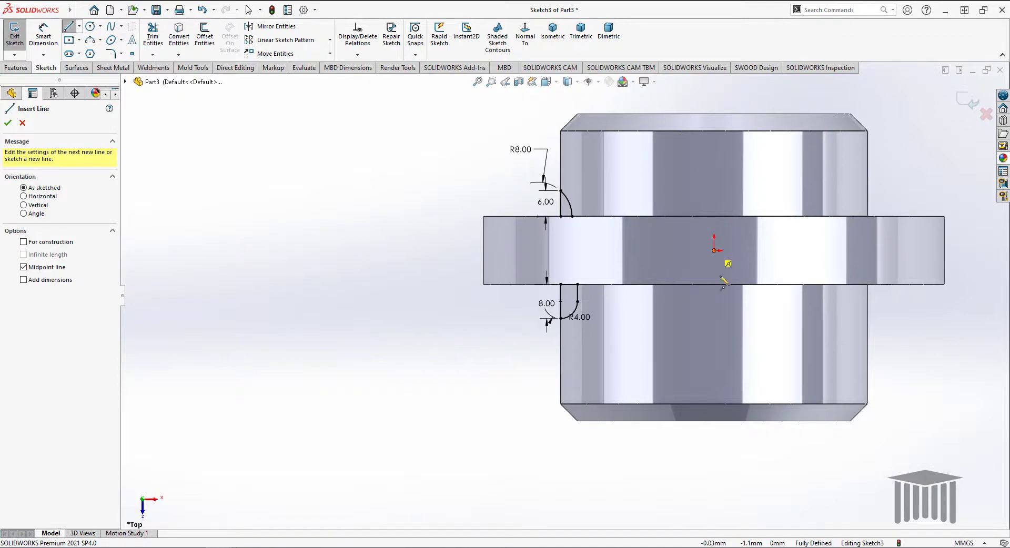
left_click(714, 250)
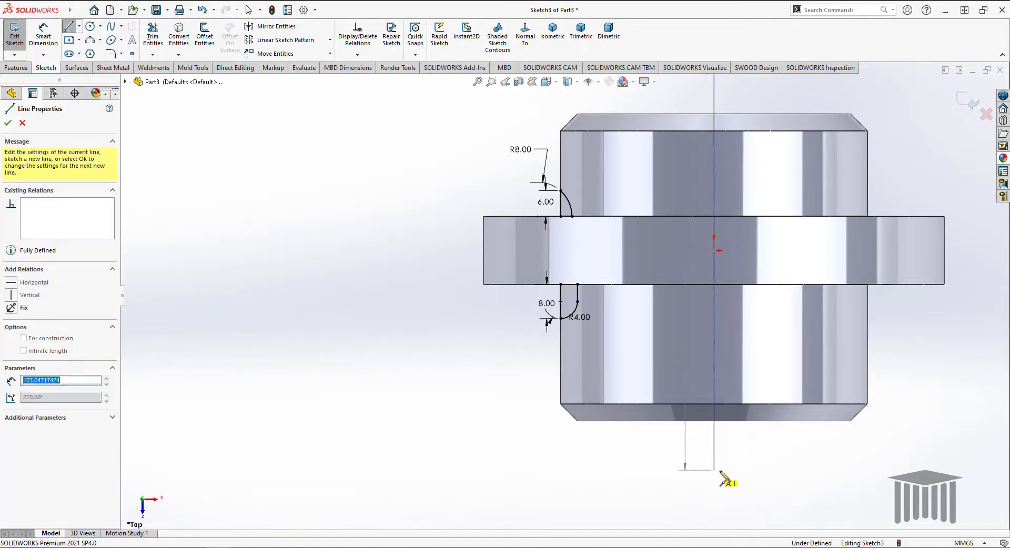
left_click(714, 470)
left_click(24, 339)
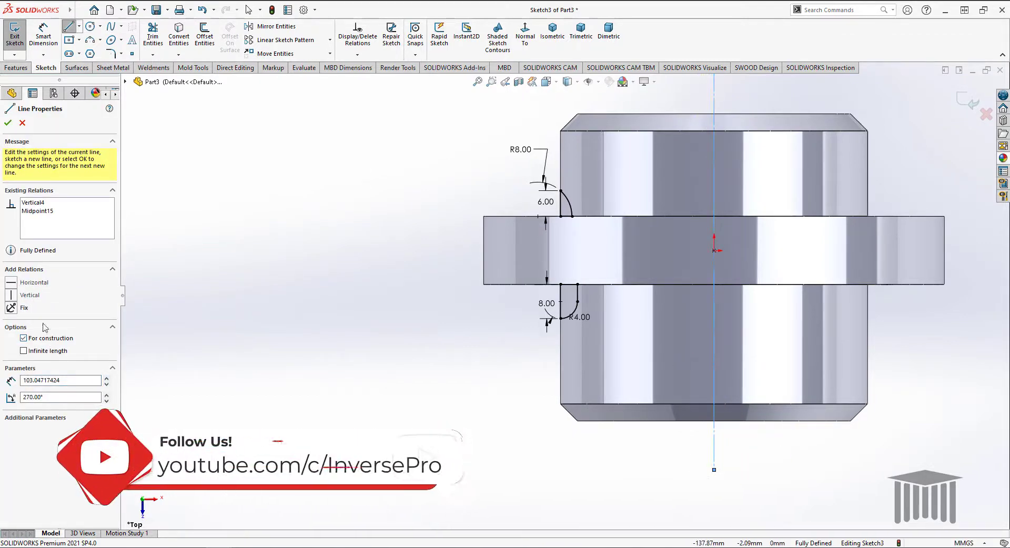
left_click(9, 124)
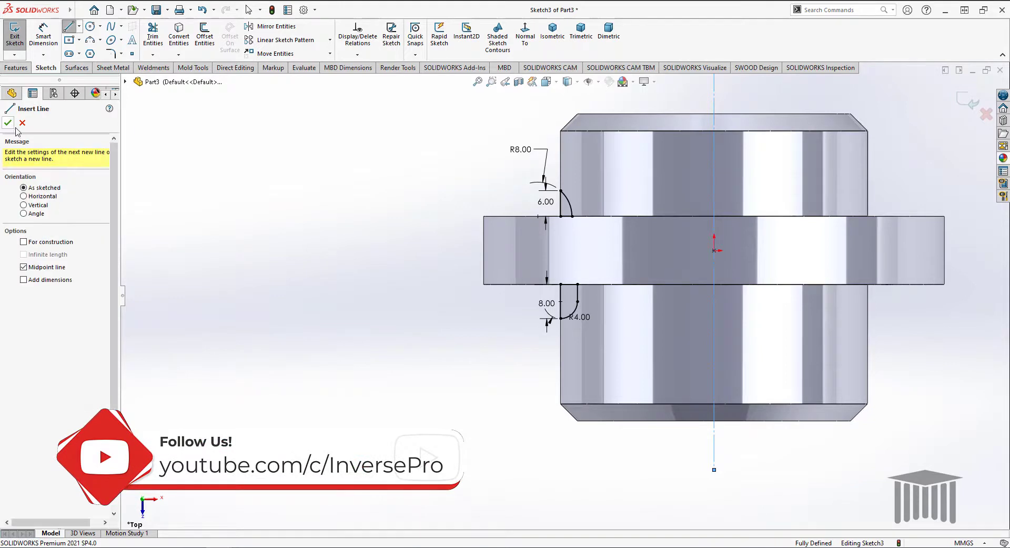
left_click(8, 123)
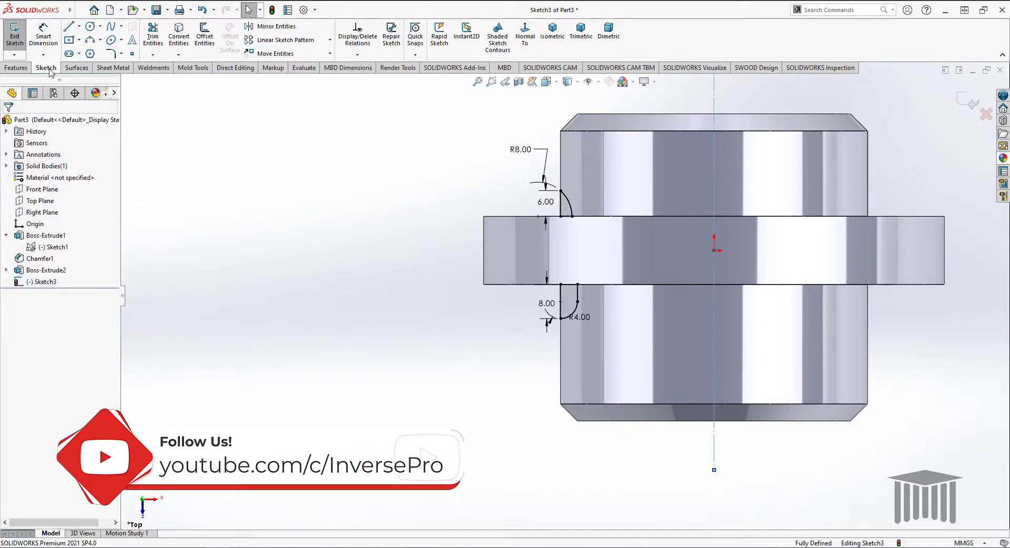
Step: Cut both groove profiles around the cylinder with a 360° Revolved Cut about the vertical construction line
left_click(16, 68)
left_click(210, 35)
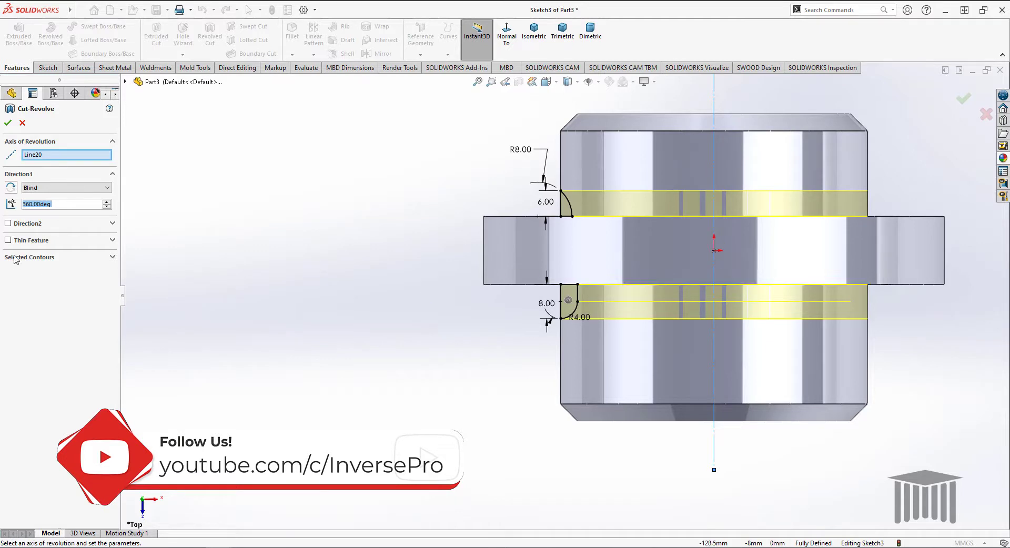
left_click(7, 124)
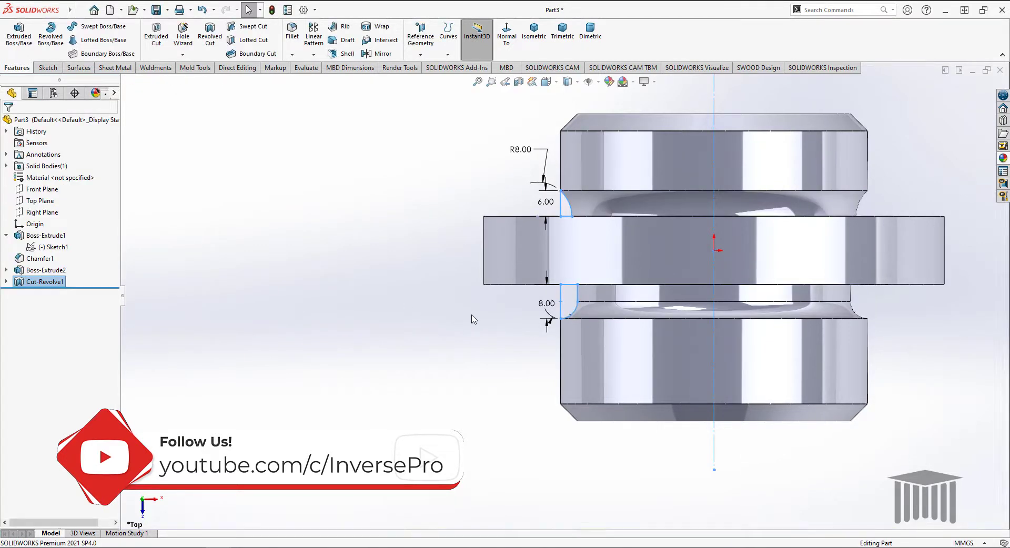